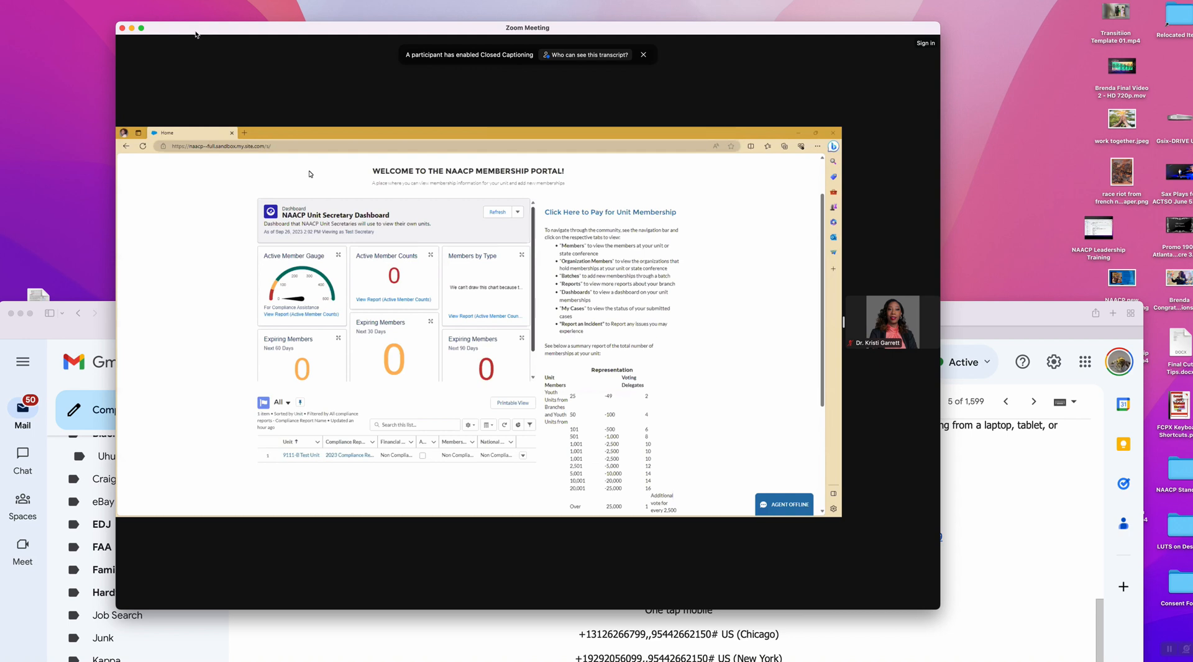
- Put the Zoom shared screen in full screen, then try starting video and dismiss the error
{"action": "mouse_move", "coordinate": [143, 29]}
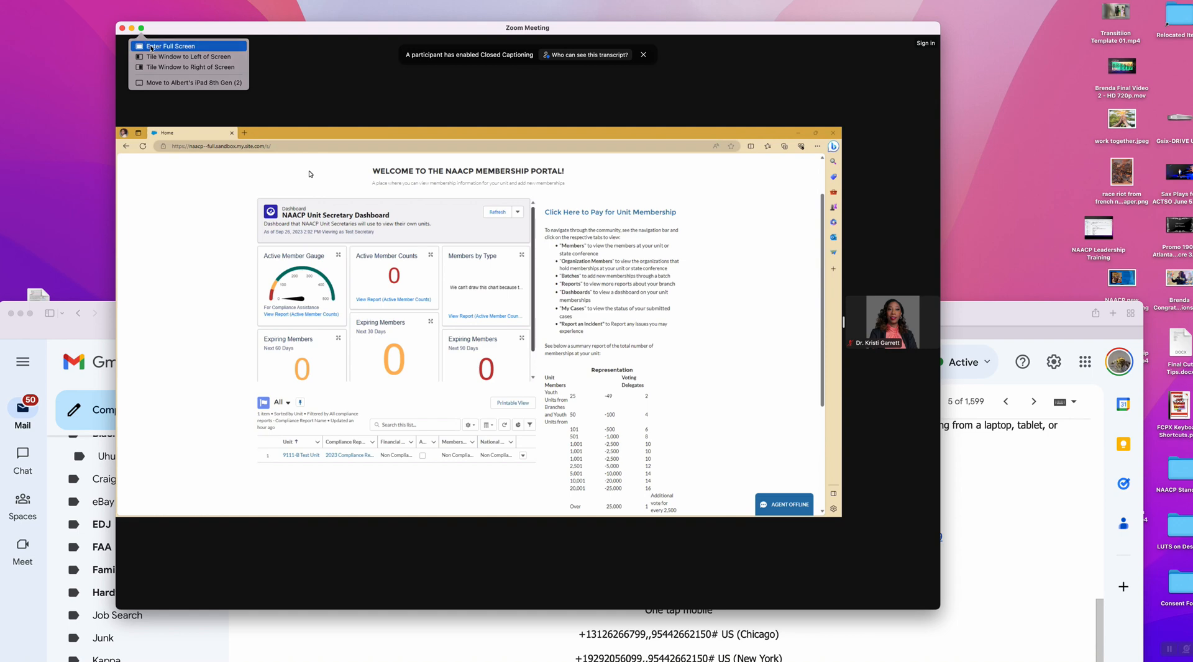
{"action": "left_click", "coordinate": [151, 48]}
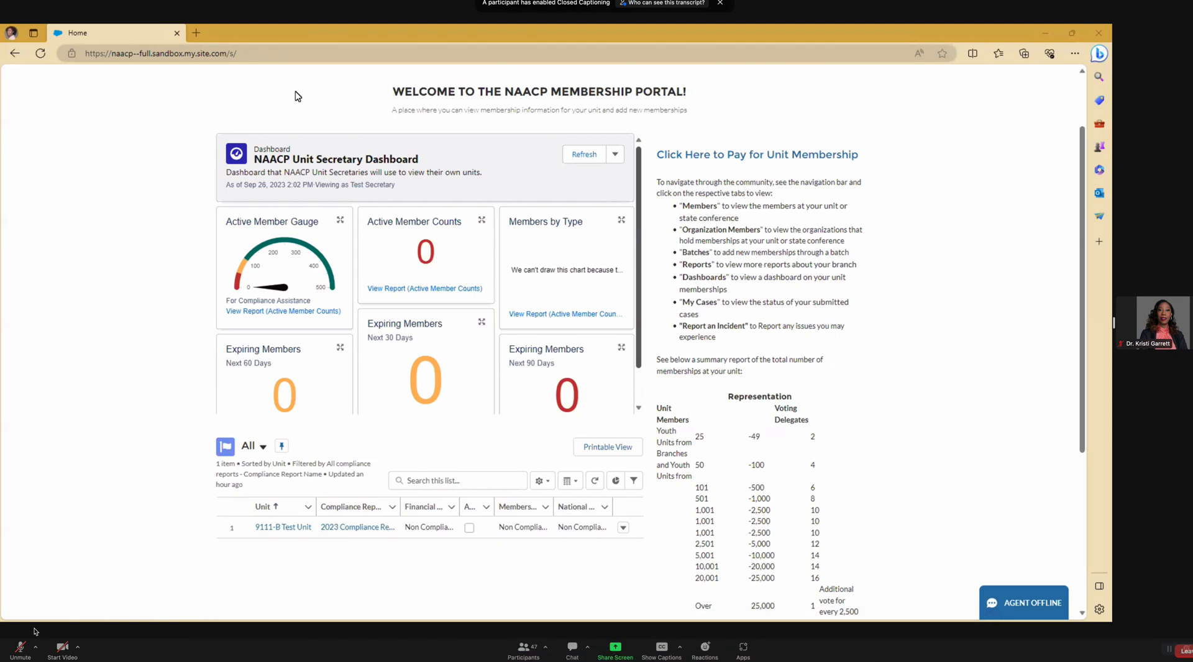
{"action": "left_click", "coordinate": [61, 650]}
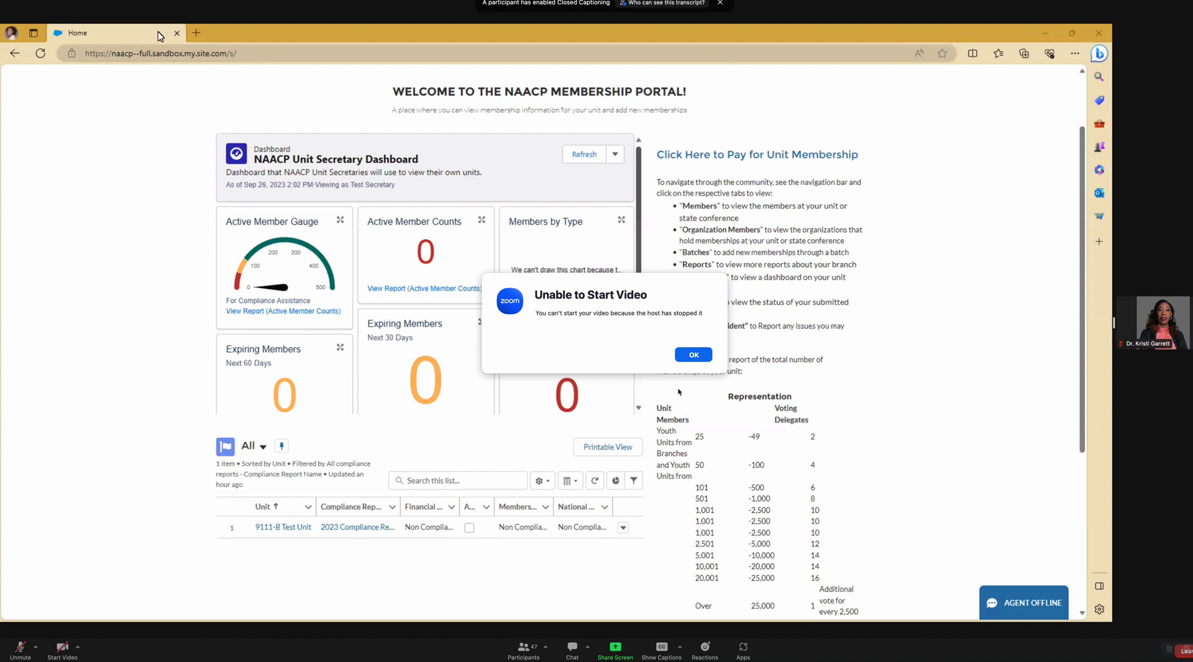
{"action": "left_click", "coordinate": [691, 355]}
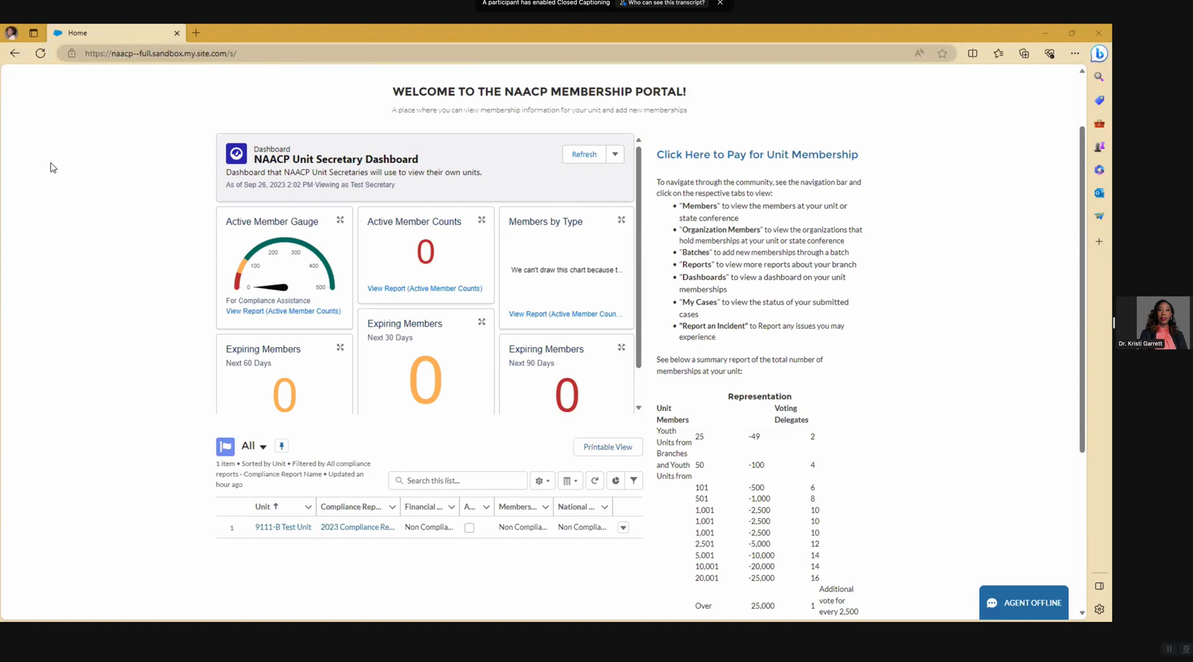
{"action": "scroll", "coordinate": [73, 180], "scroll_direction": "up", "scroll_amount": 2}
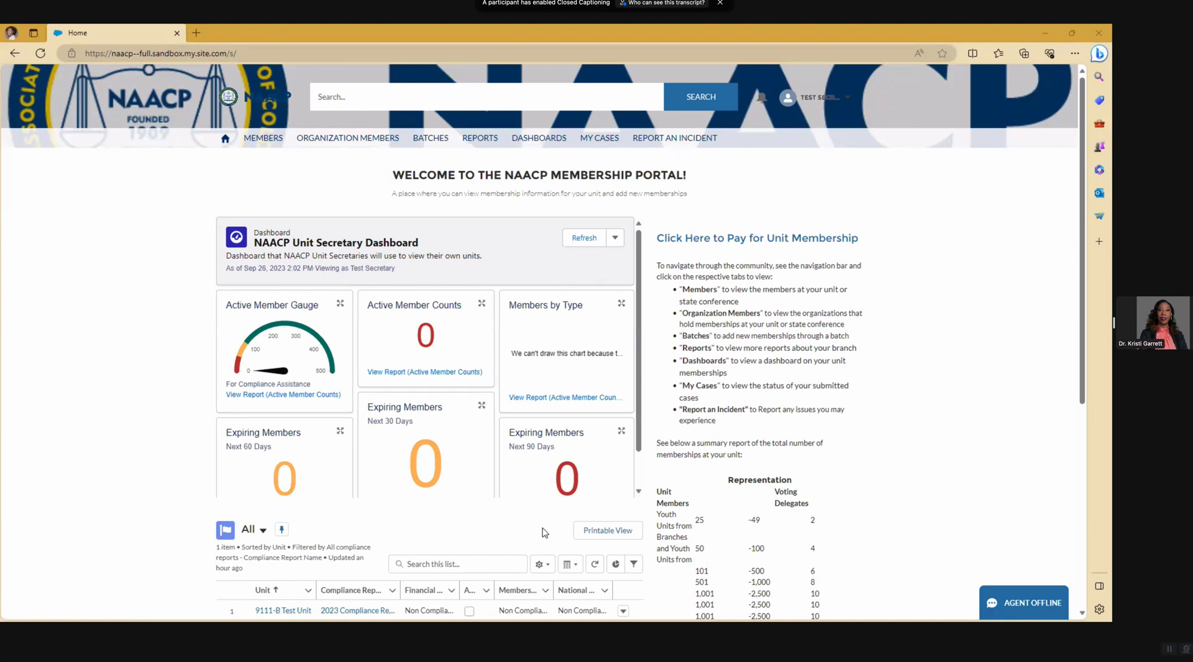
{"action": "scroll", "coordinate": [505, 396], "scroll_direction": "down", "scroll_amount": 1}
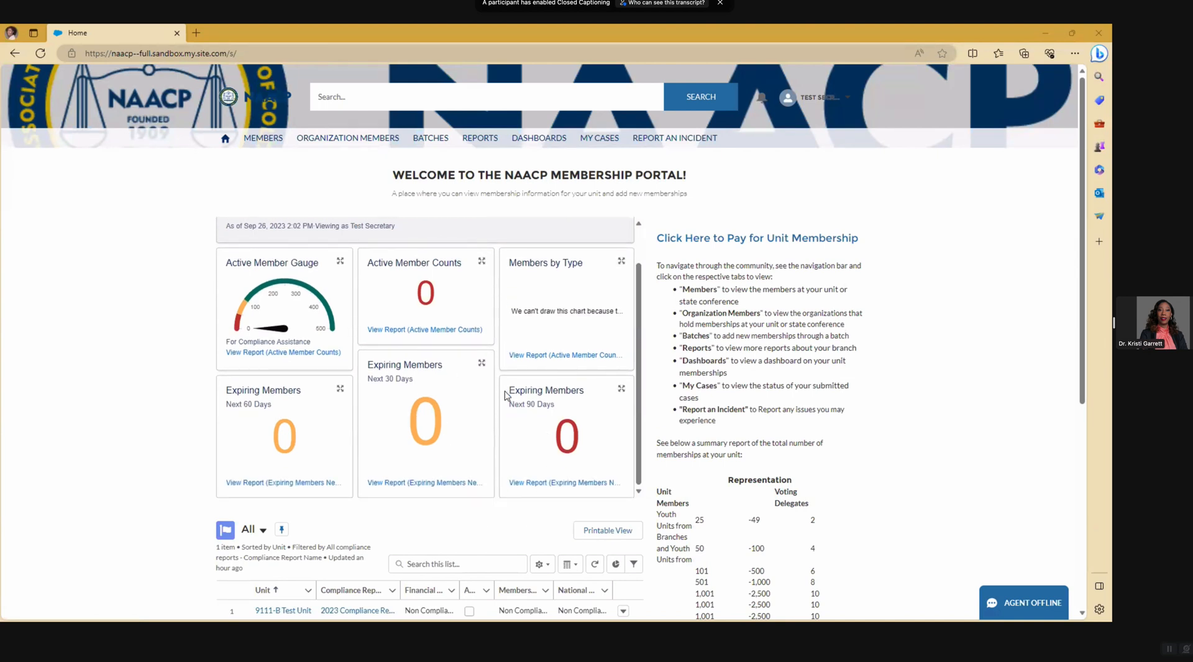
{"action": "scroll", "coordinate": [505, 396], "scroll_direction": "up", "scroll_amount": 1}
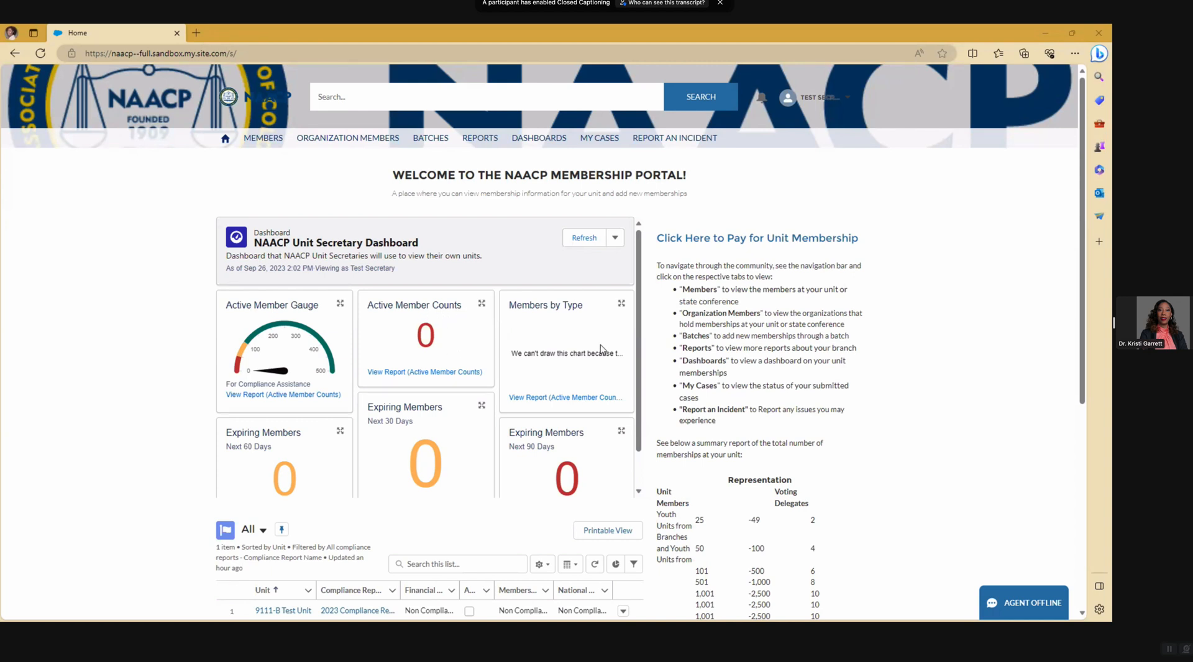
{"action": "scroll", "coordinate": [454, 373], "scroll_direction": "down", "scroll_amount": 1}
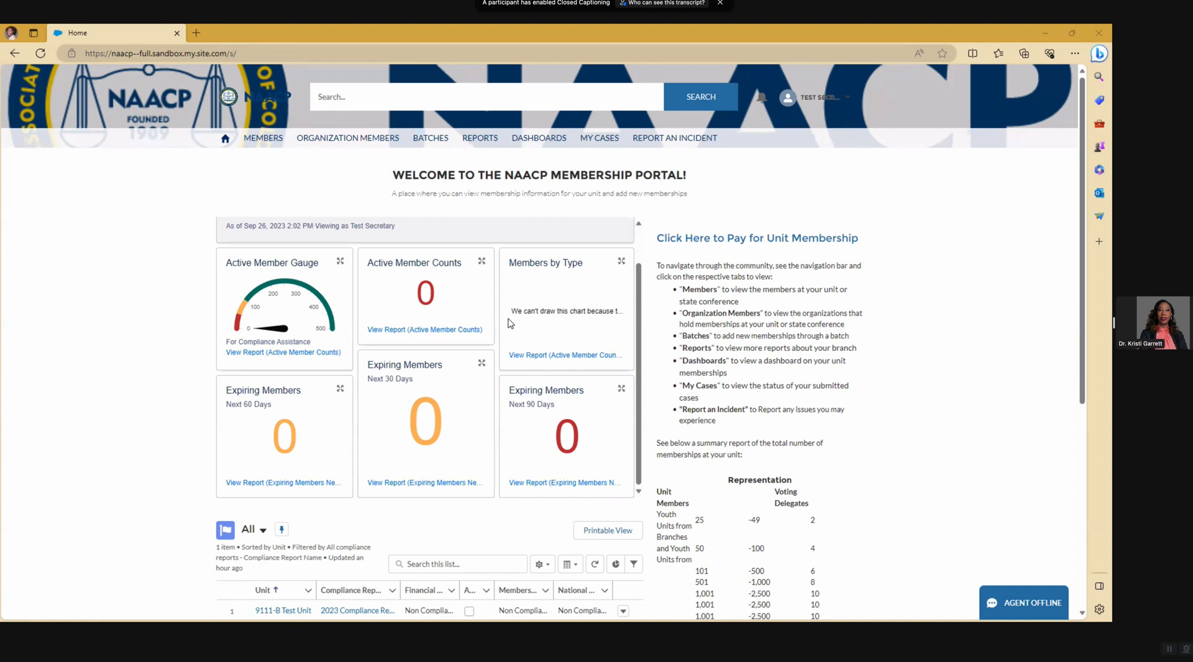
- Open the Active Member Counts report, which shows 0 records, and reveal its save/export options
{"action": "left_click", "coordinate": [402, 331]}
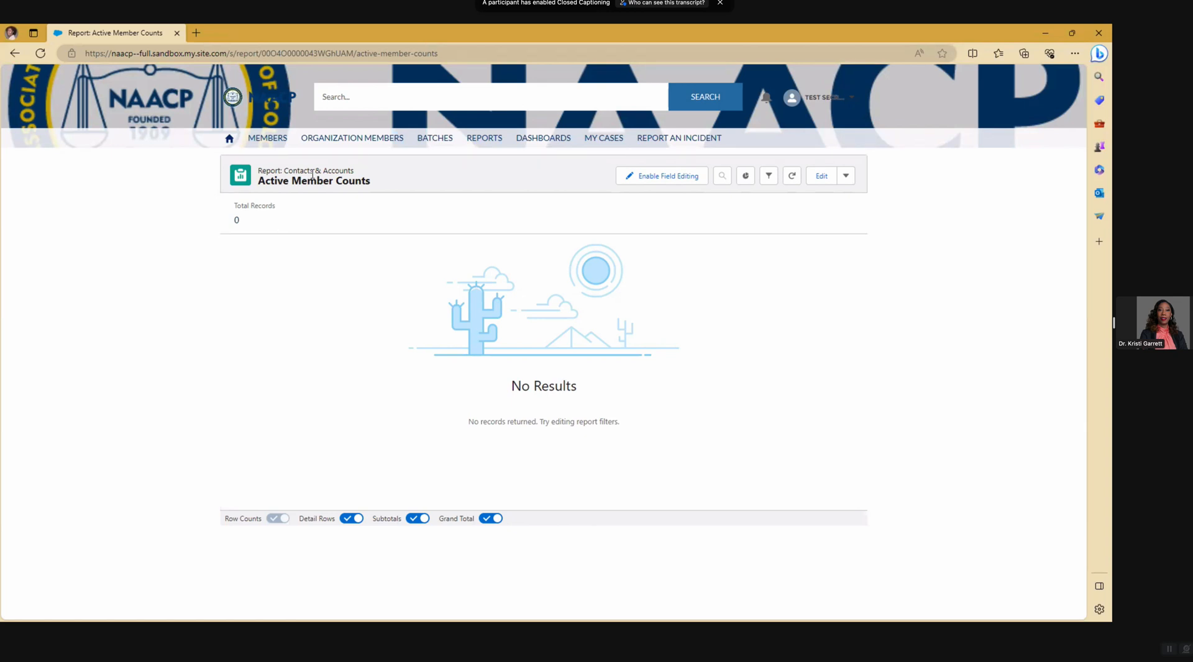
{"action": "left_click", "coordinate": [846, 179]}
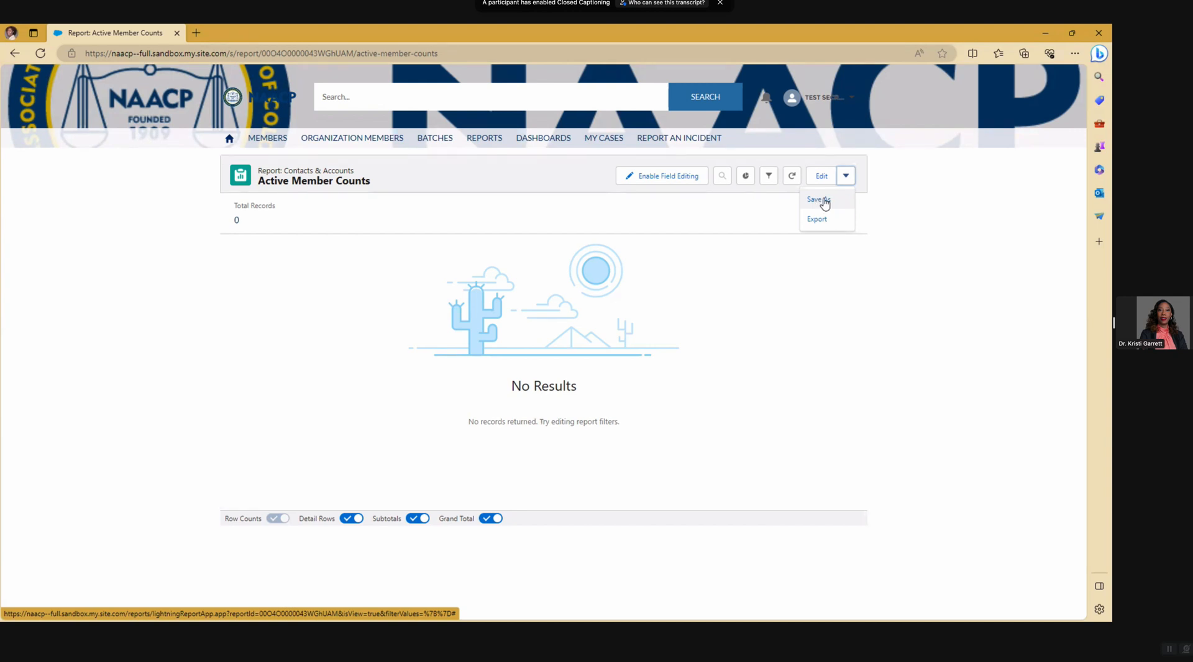
- Return to the portal home page with the Unit Secretary Dashboard
{"action": "left_click", "coordinate": [229, 139]}
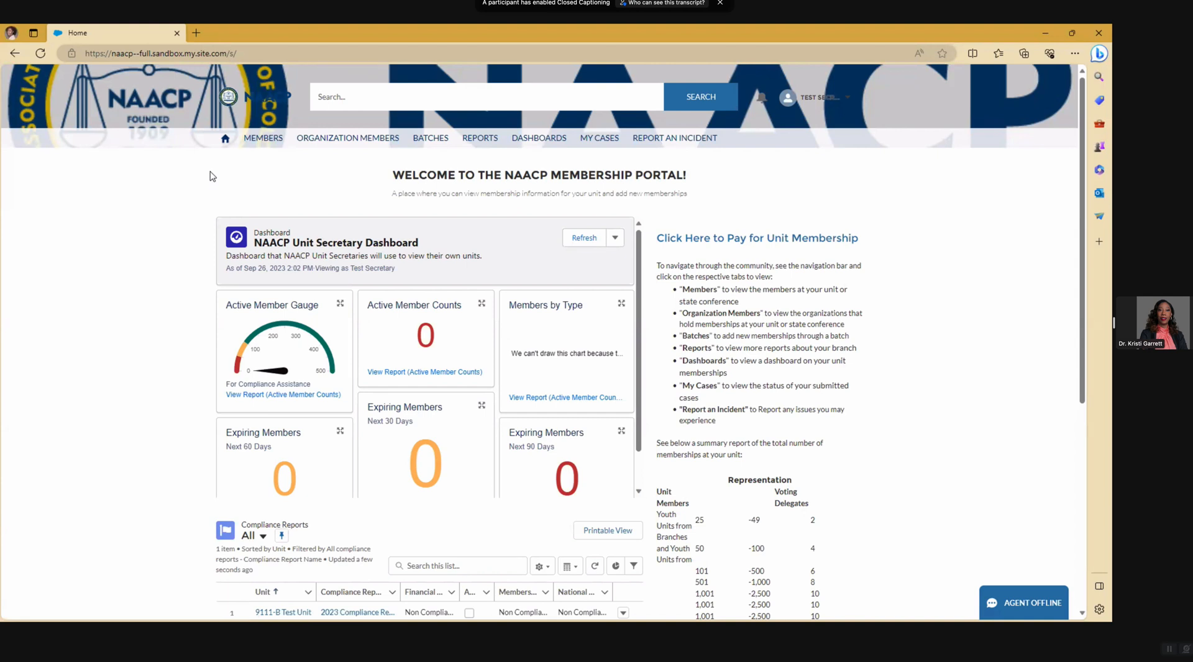
- Go to the Members page and switch the list view to All Contacts, showing 13 contacts
{"action": "left_click", "coordinate": [265, 142]}
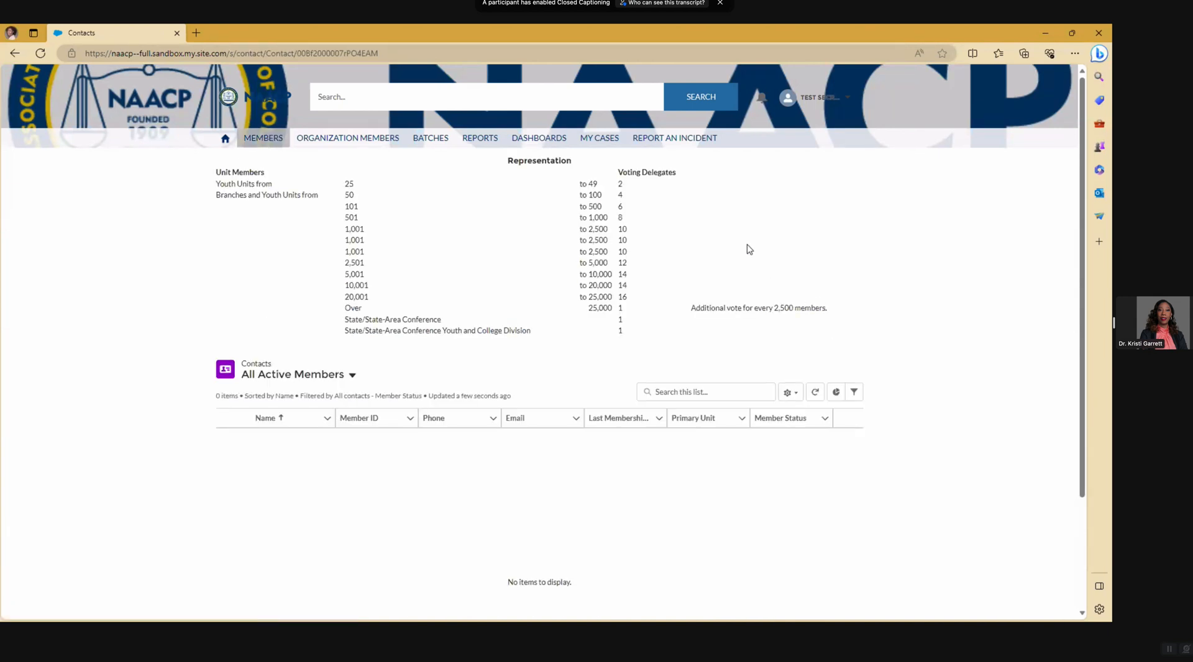
{"action": "left_click", "coordinate": [351, 375]}
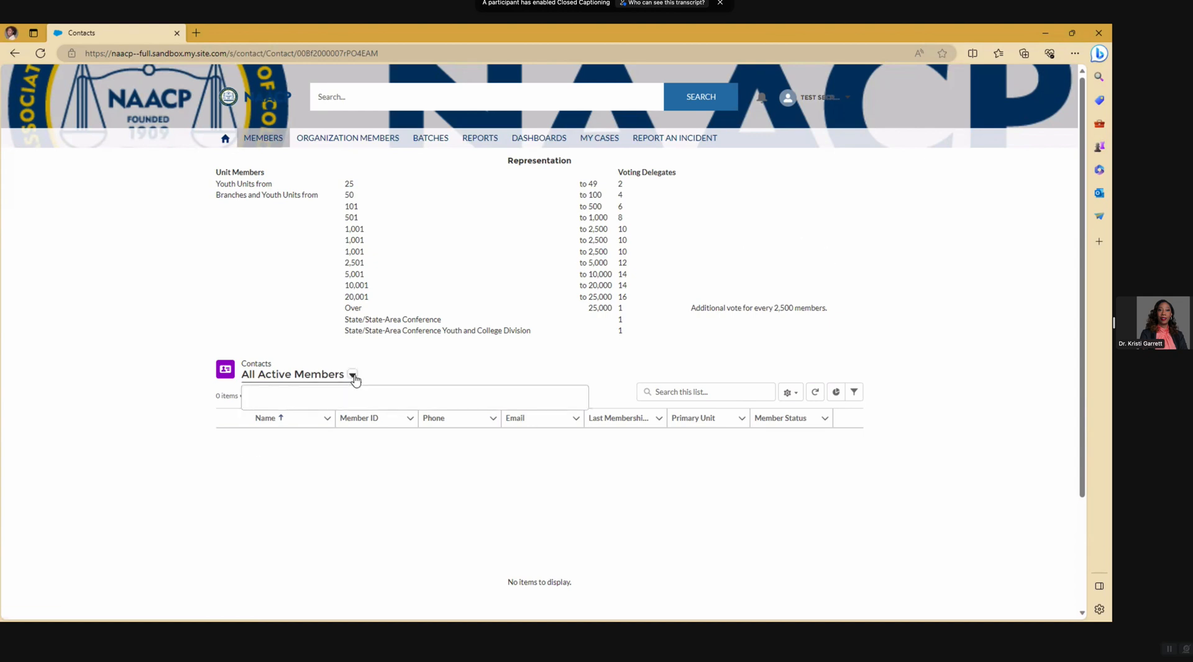
{"action": "left_click", "coordinate": [301, 464]}
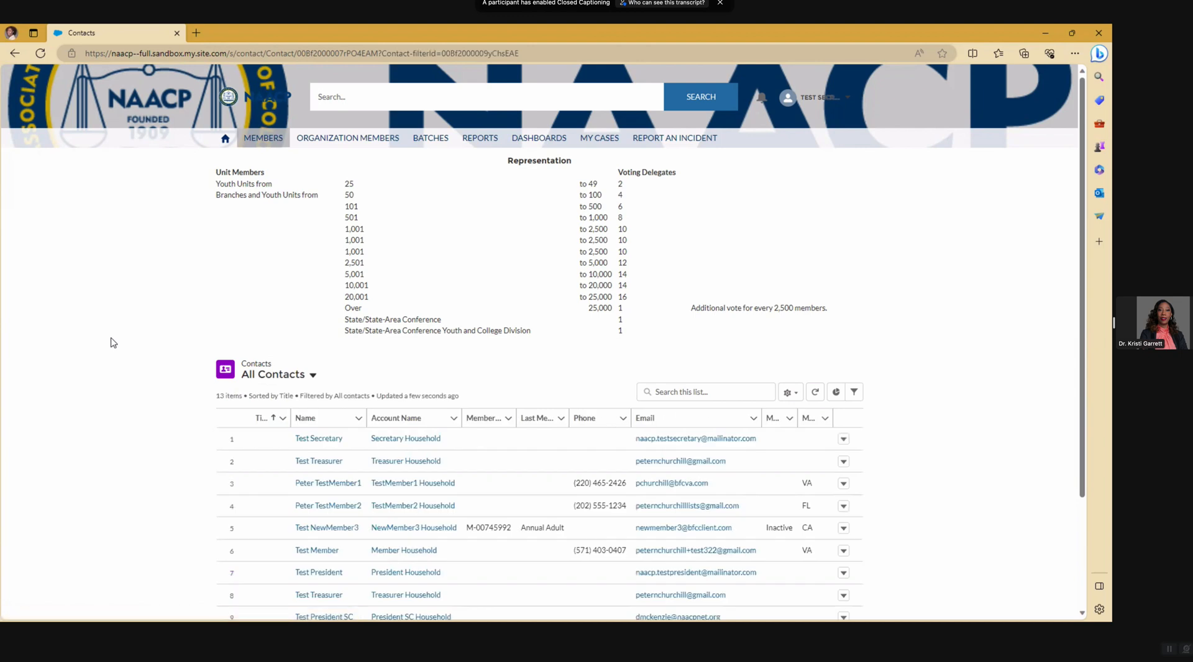
{"action": "scroll", "coordinate": [112, 343], "scroll_direction": "down", "scroll_amount": 2}
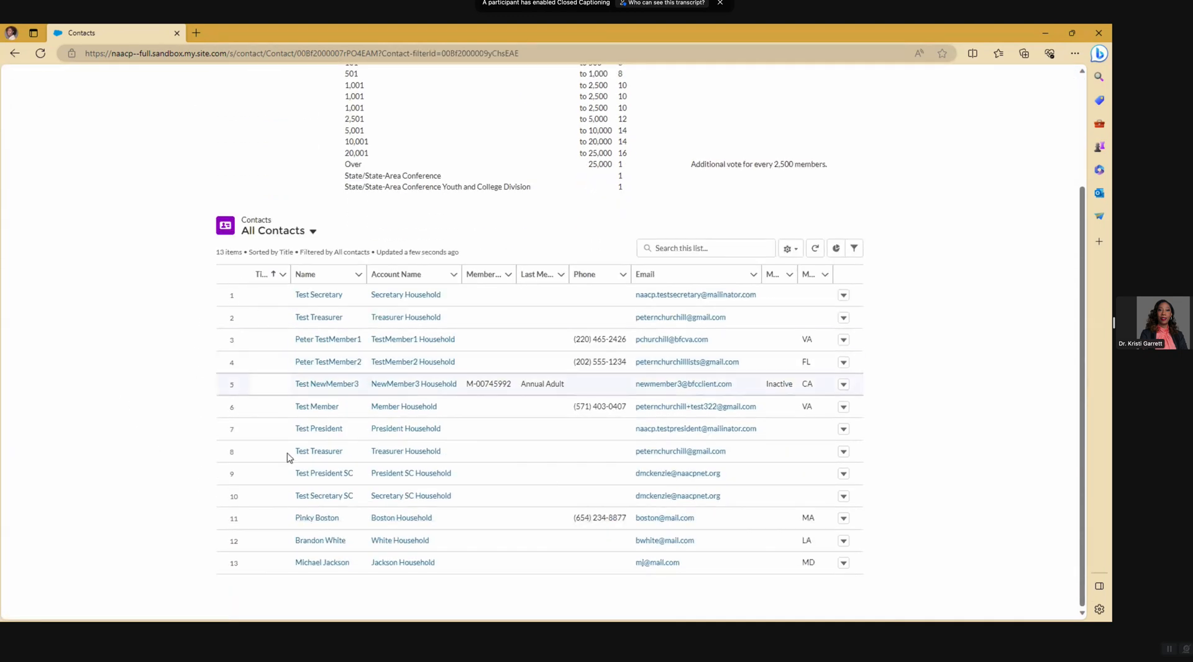
- Open the last contact in All Contacts and scroll through its contact and address details
{"action": "left_click", "coordinate": [321, 568]}
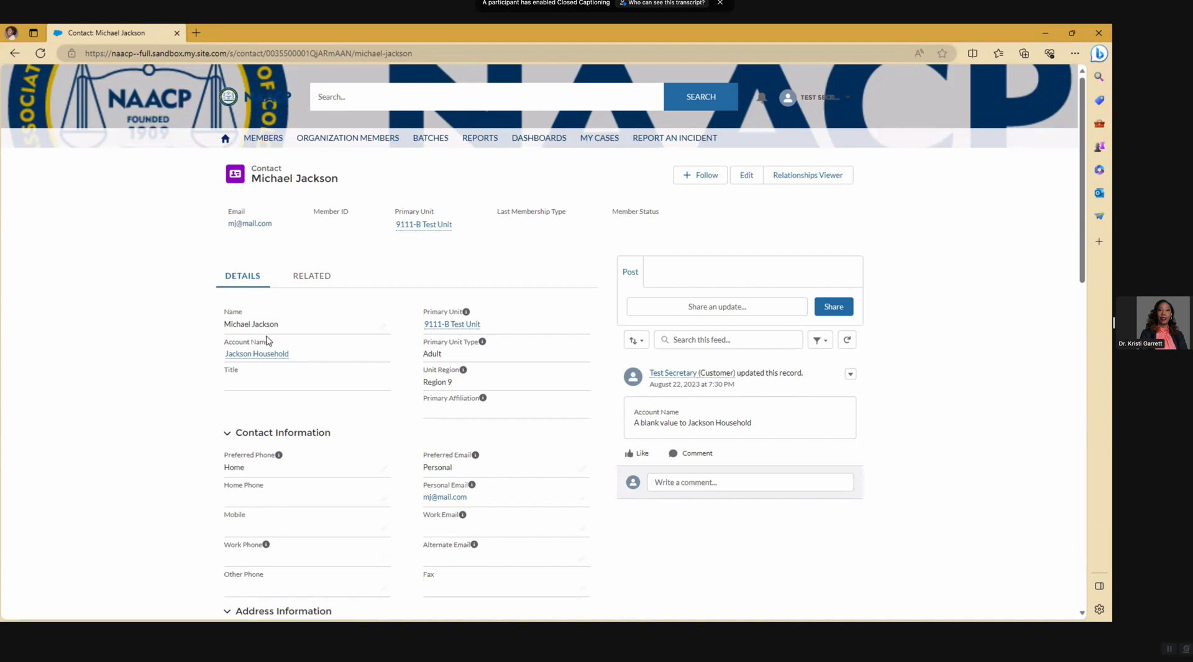
{"action": "mouse_move", "coordinate": [449, 328]}
{"action": "scroll", "coordinate": [364, 388], "scroll_direction": "down", "scroll_amount": 1}
{"action": "scroll", "coordinate": [364, 389], "scroll_direction": "down", "scroll_amount": 4}
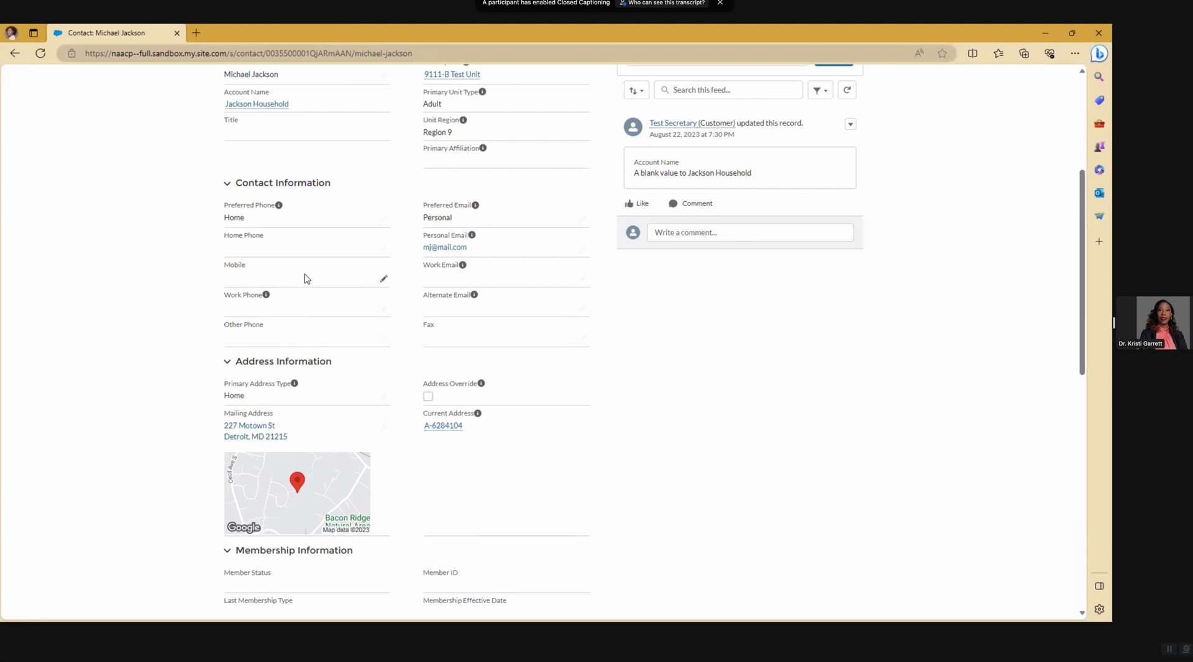
- Edit the contact record and enter a mobile phone number in the Mobile field
{"action": "left_click", "coordinate": [384, 282]}
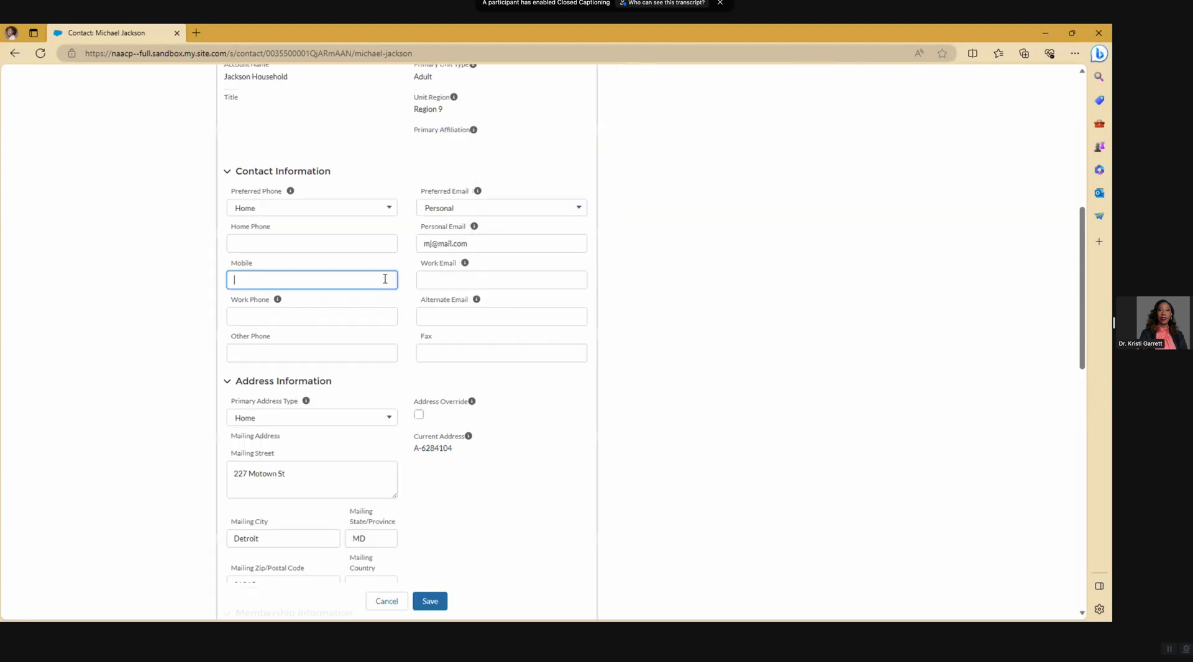
{"action": "left_click", "coordinate": [385, 279]}
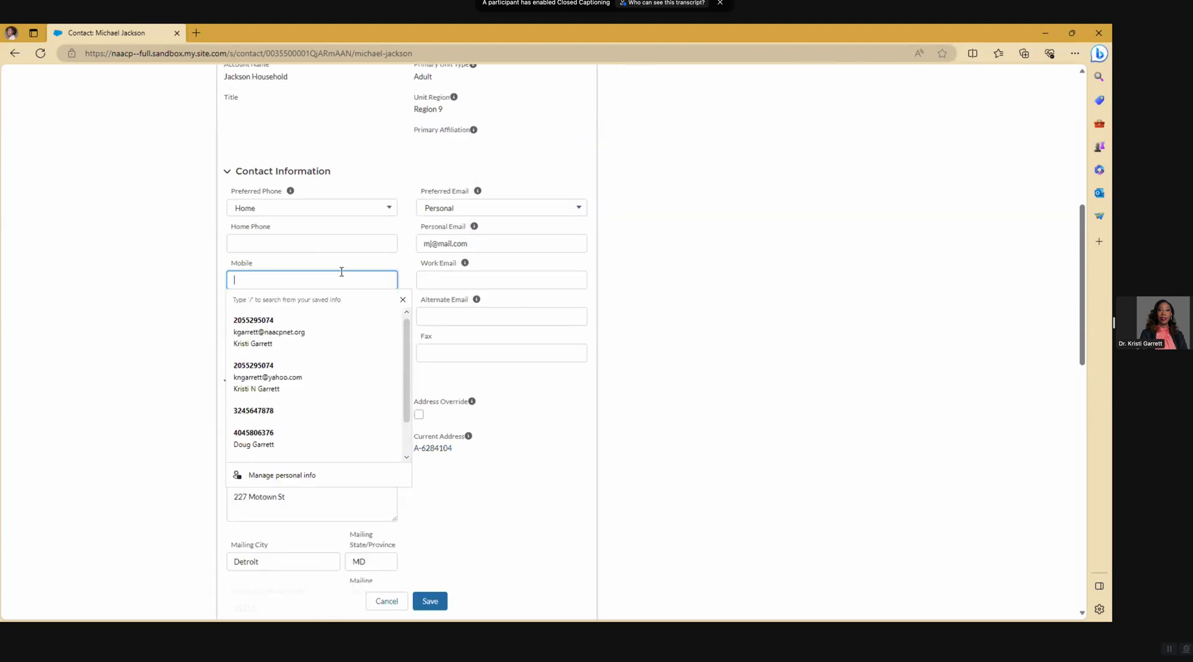
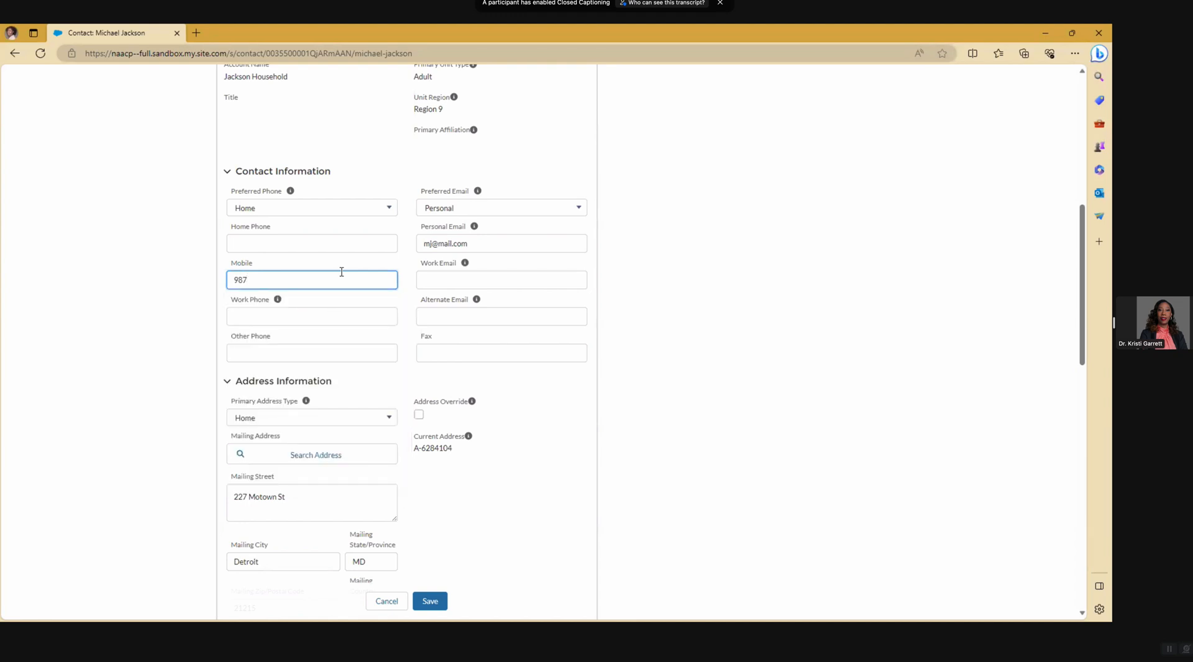
{"action": "scroll", "coordinate": [423, 367], "scroll_direction": "down", "scroll_amount": 2}
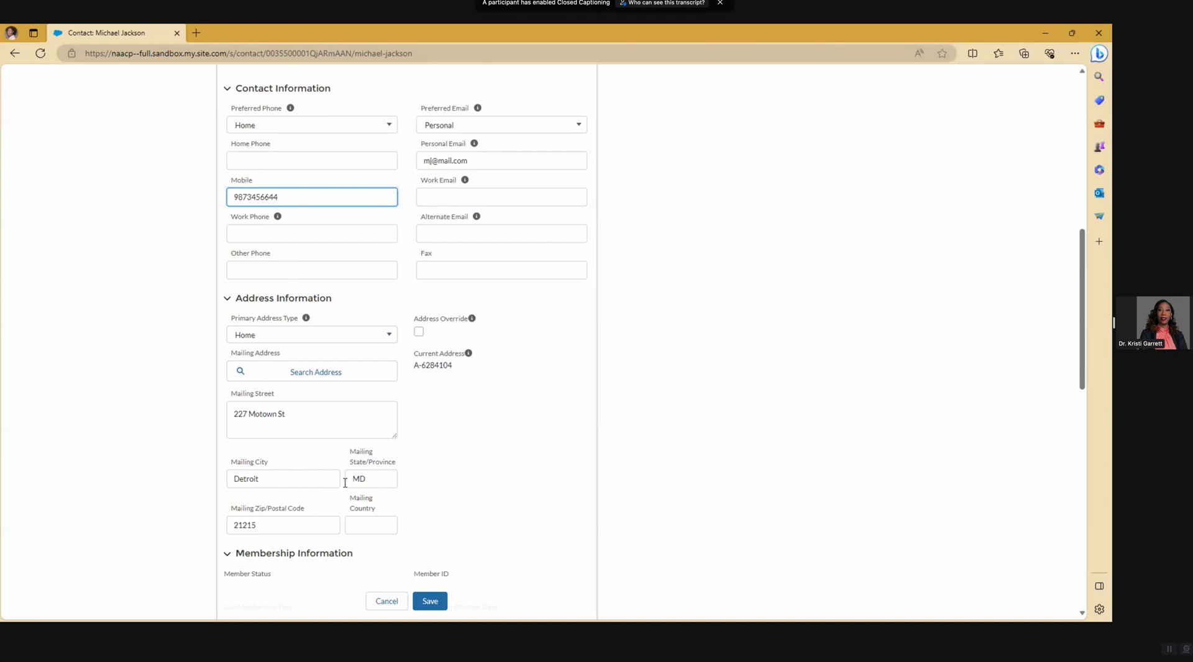
- Try saving the contact and review the Primary Unit filter-criteria error that blocks it
{"action": "left_click", "coordinate": [436, 608]}
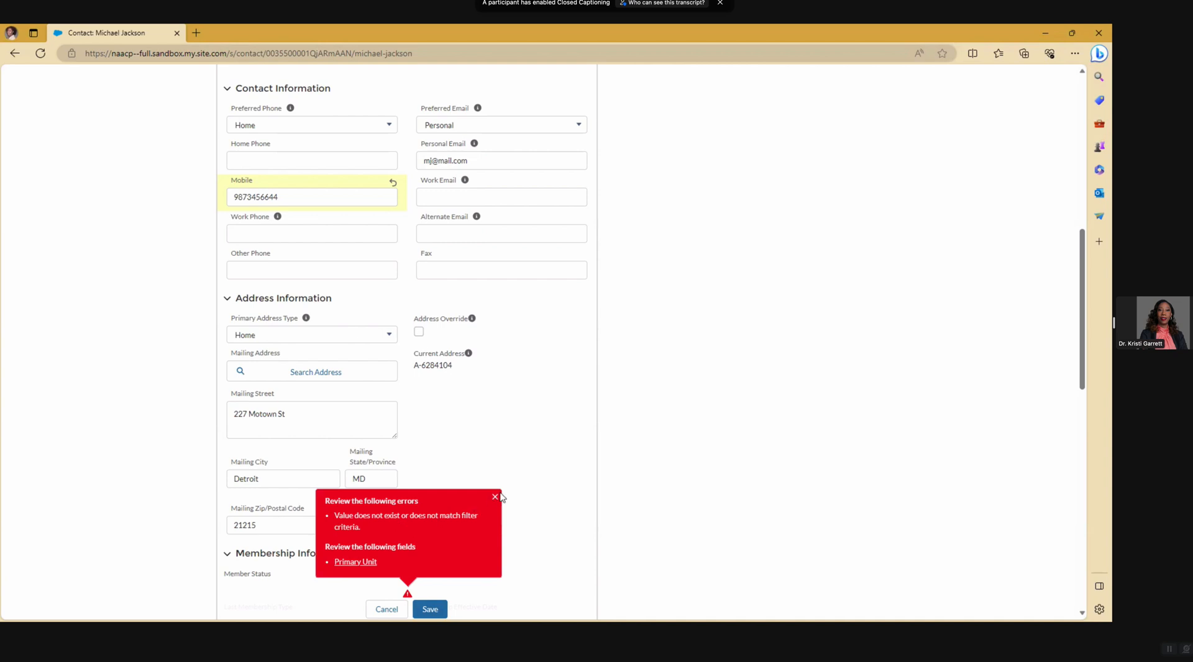
{"action": "scroll", "coordinate": [516, 473], "scroll_direction": "up", "scroll_amount": 10}
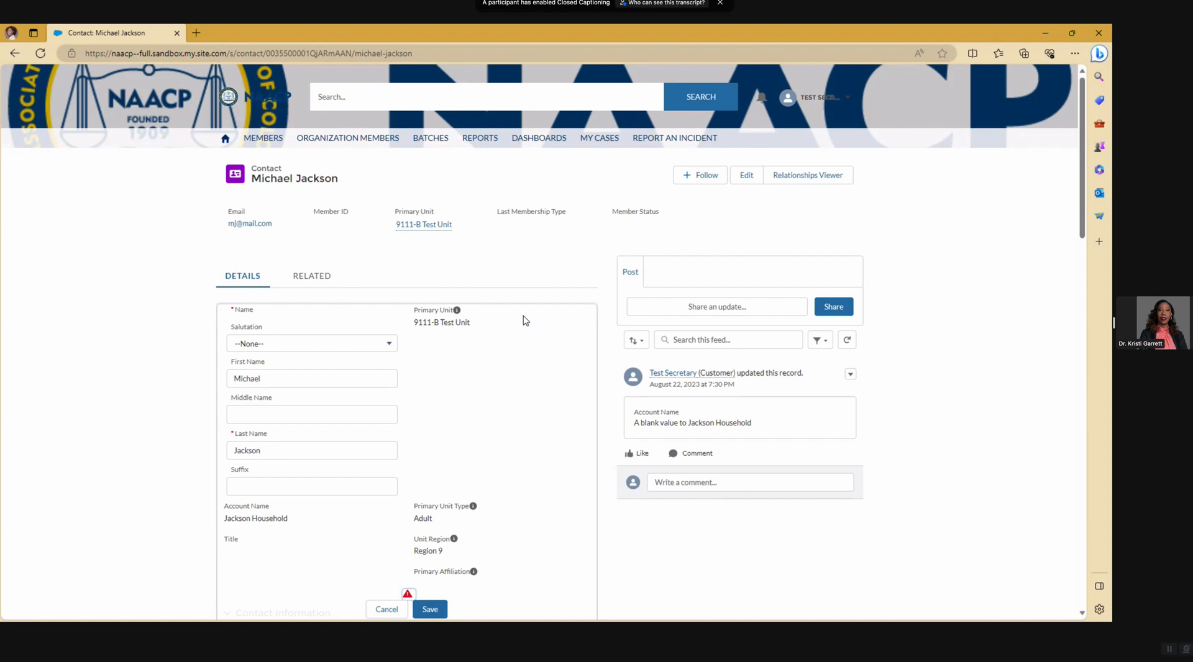
{"action": "scroll", "coordinate": [538, 346], "scroll_direction": "down", "scroll_amount": 3}
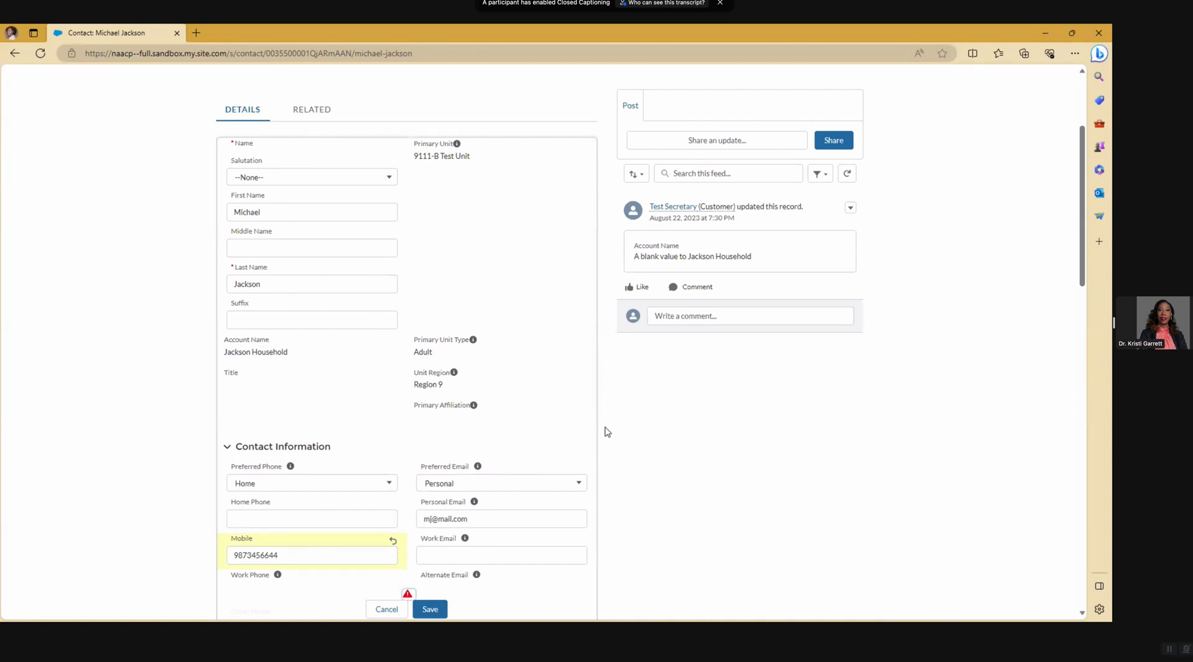
- Cancel the contact edit, leaving Mobile blank, and return to the top of the page
{"action": "left_click", "coordinate": [391, 609]}
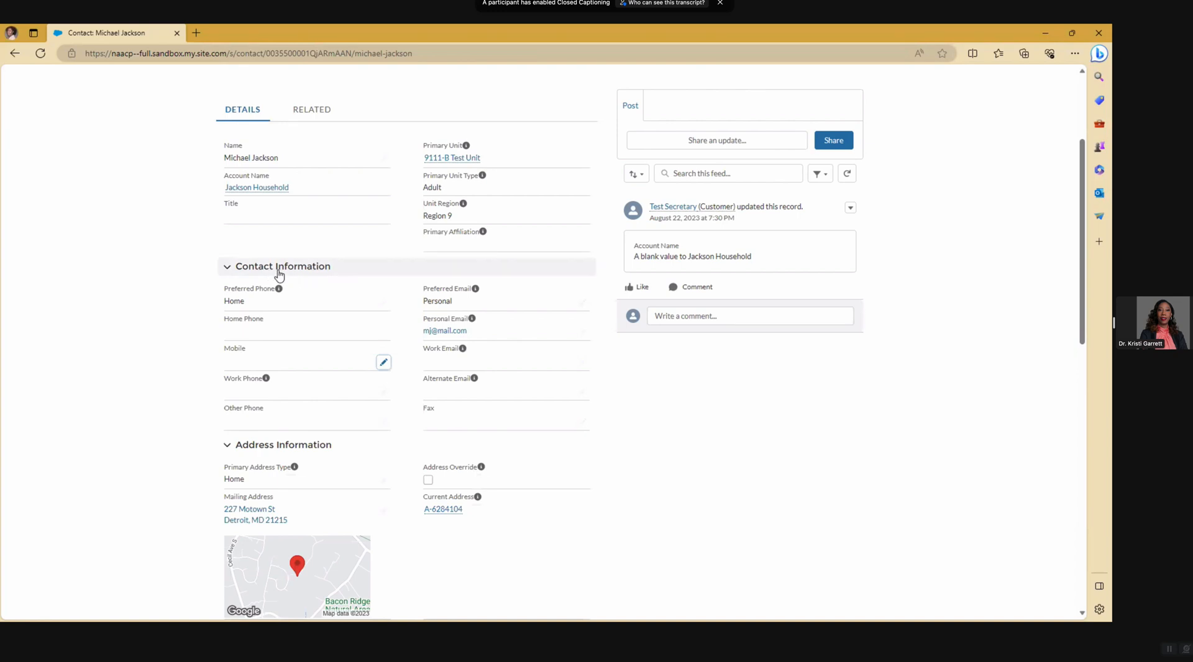
{"action": "scroll", "coordinate": [306, 293], "scroll_direction": "up", "scroll_amount": 3}
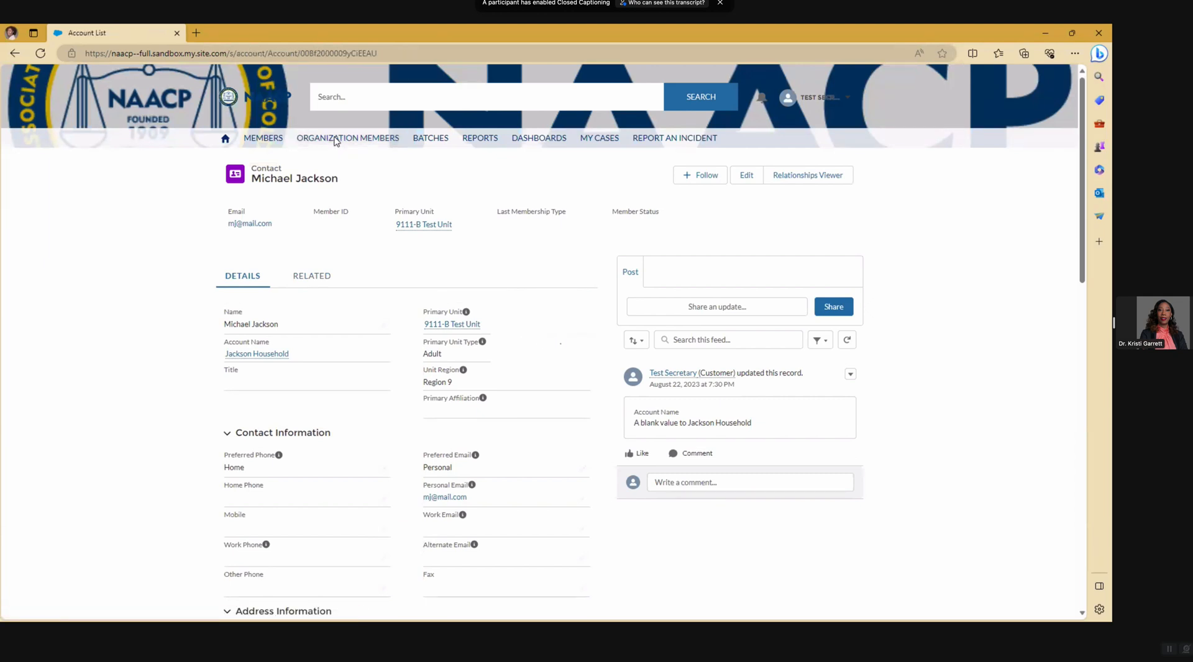
- Open the ORGANIZATION MEMBERS list from the top navigation bar
{"action": "left_click", "coordinate": [334, 140]}
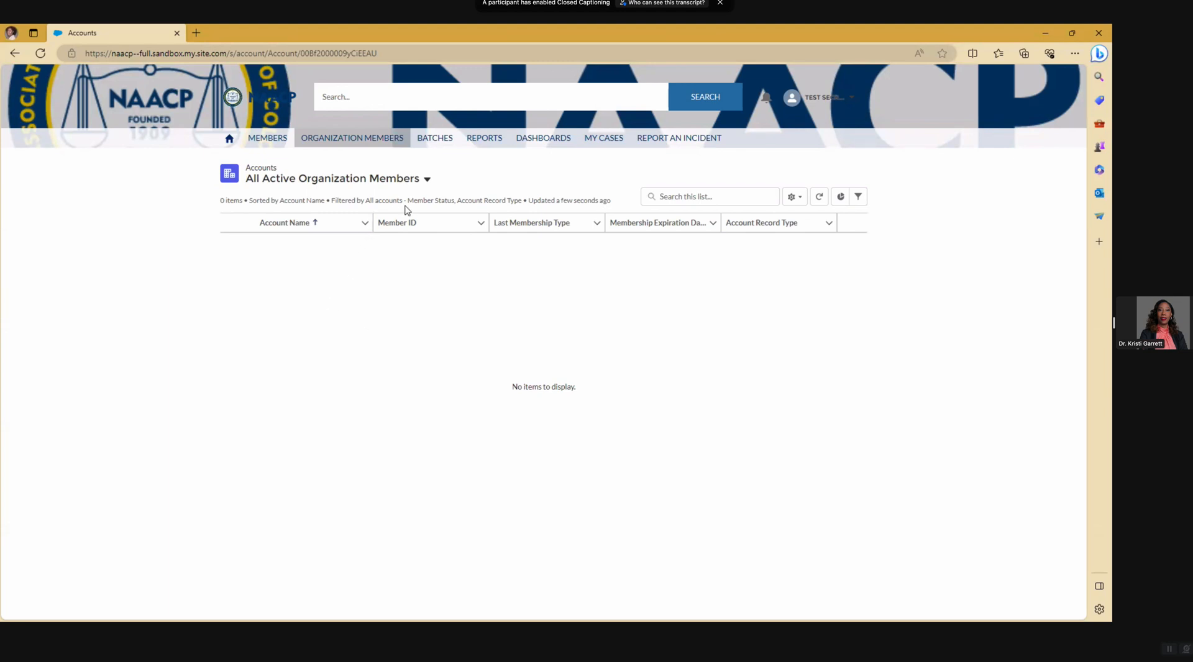
- Review batch B-00049914 (Pending Approval, $37.50) from the batch list, then return to Current Batches
{"action": "left_click", "coordinate": [439, 141]}
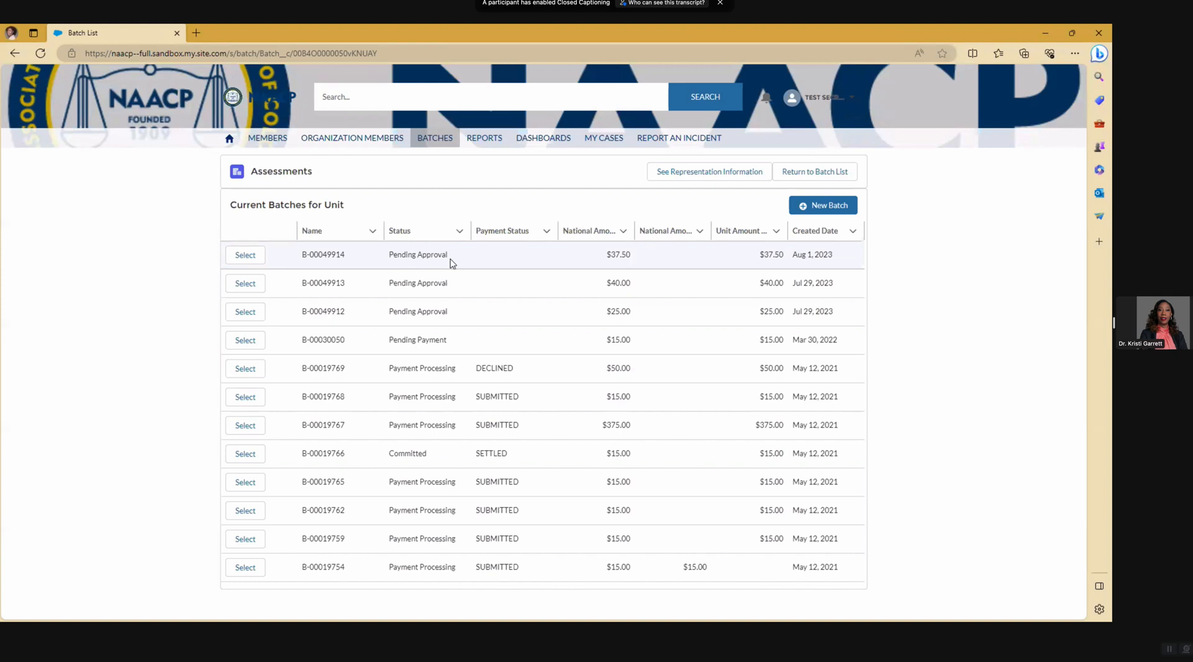
{"action": "left_click", "coordinate": [243, 258]}
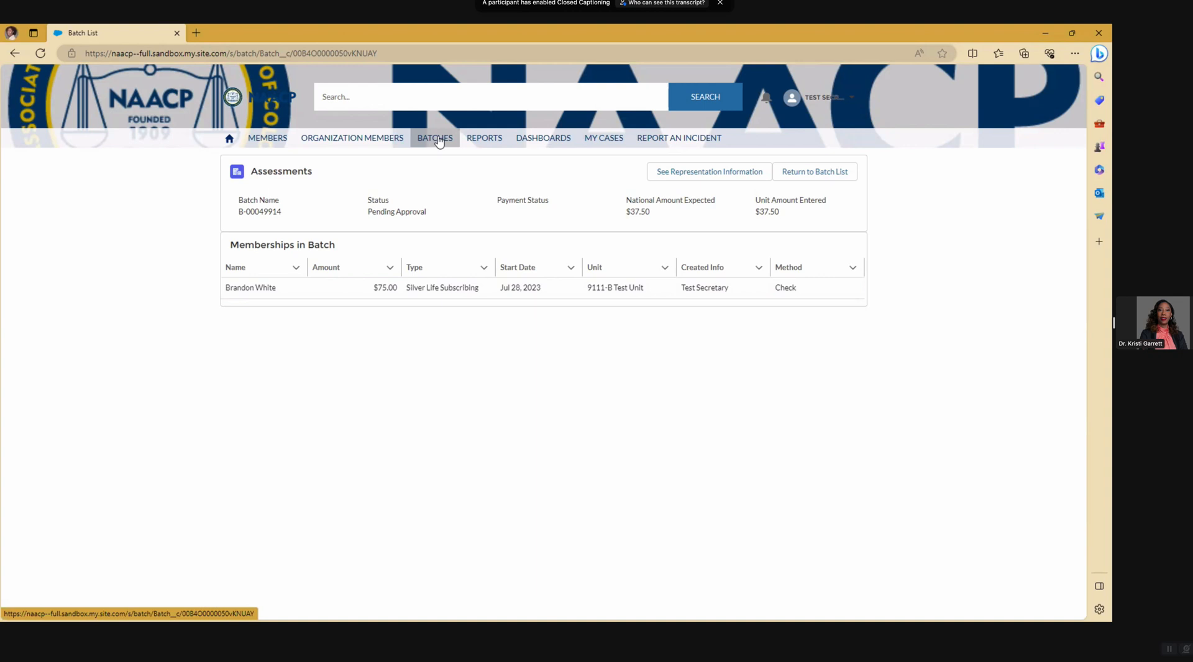
{"action": "left_click", "coordinate": [803, 172]}
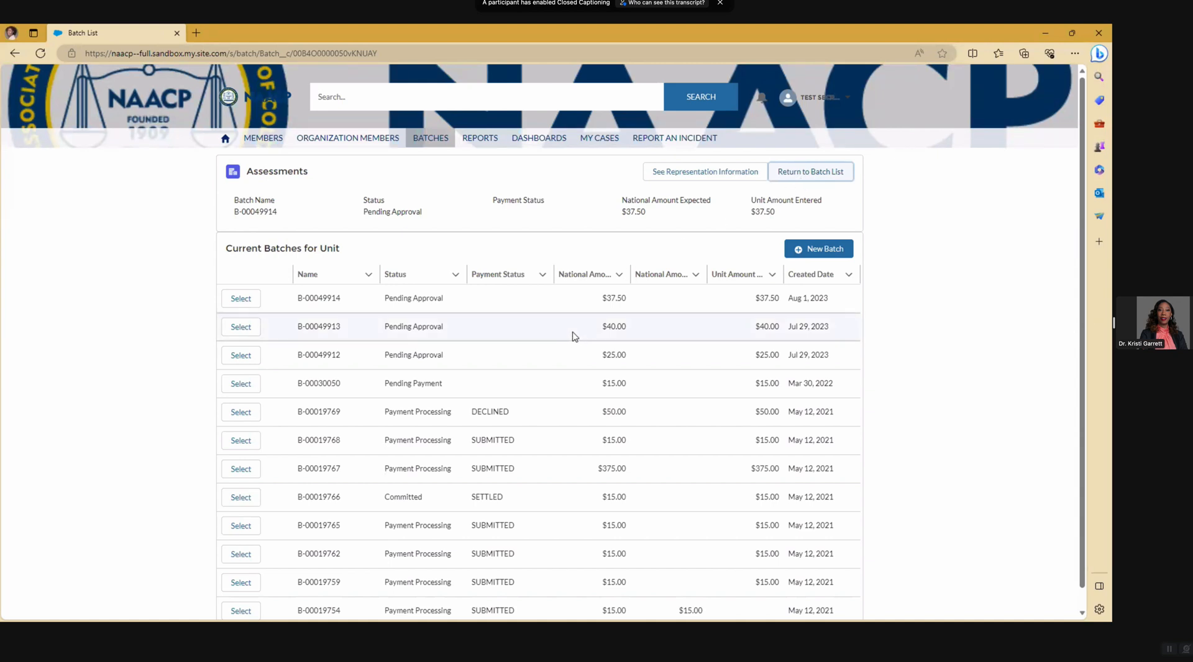
{"action": "left_click", "coordinate": [810, 251]}
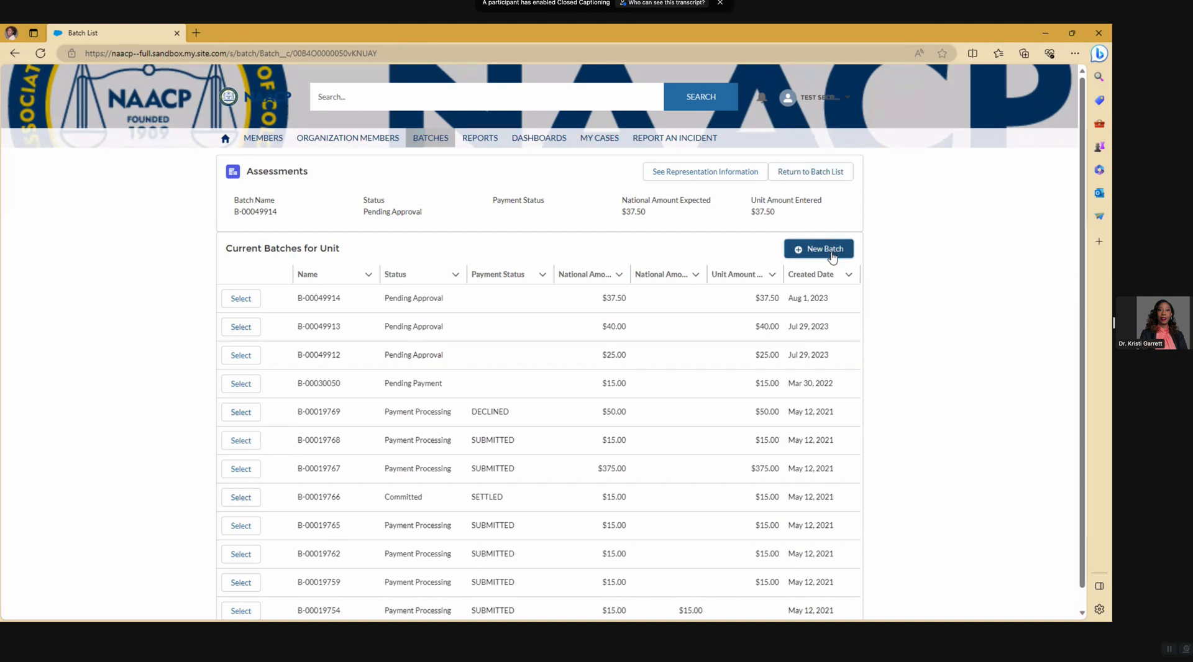
- Create a new batch for the unit, giving the empty Draft batch B-00049916
{"action": "left_click", "coordinate": [833, 256]}
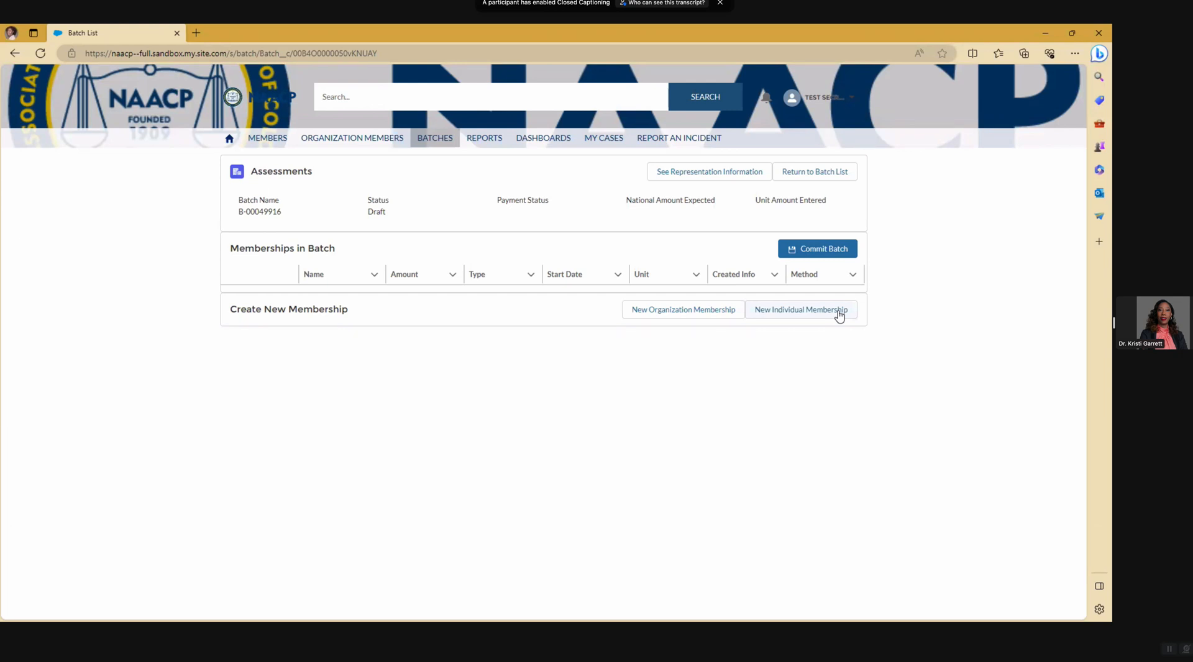
- Start a new individual membership in batch B-00049916 and focus the name search field
{"action": "left_click", "coordinate": [776, 314]}
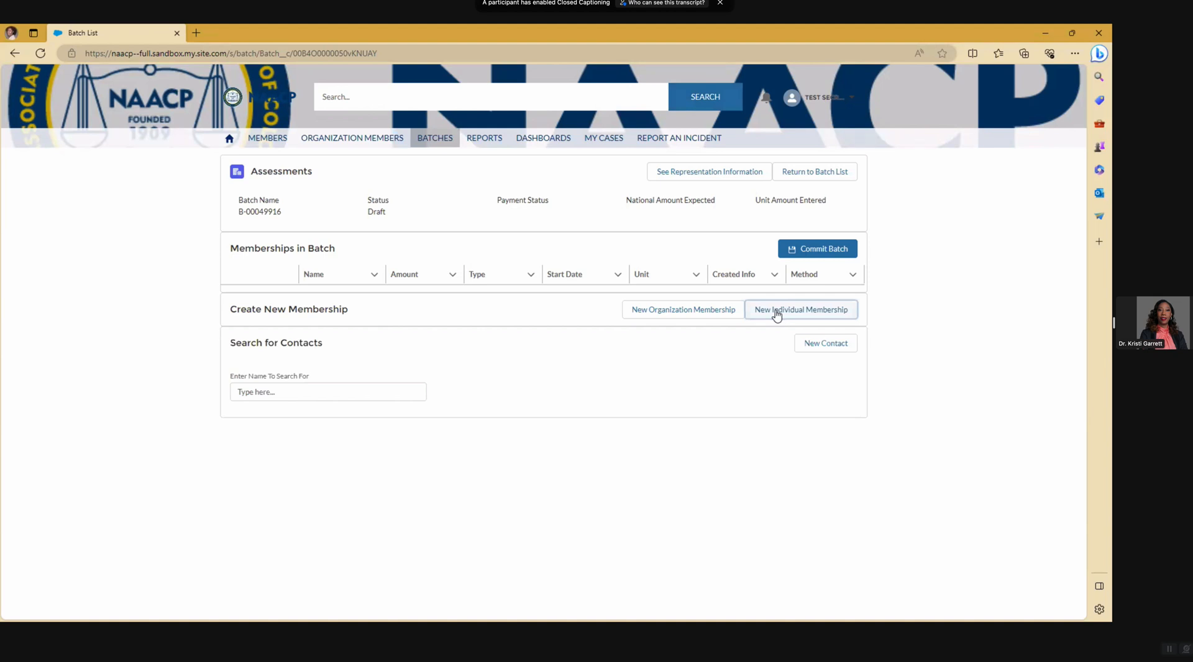
{"action": "left_click", "coordinate": [302, 385]}
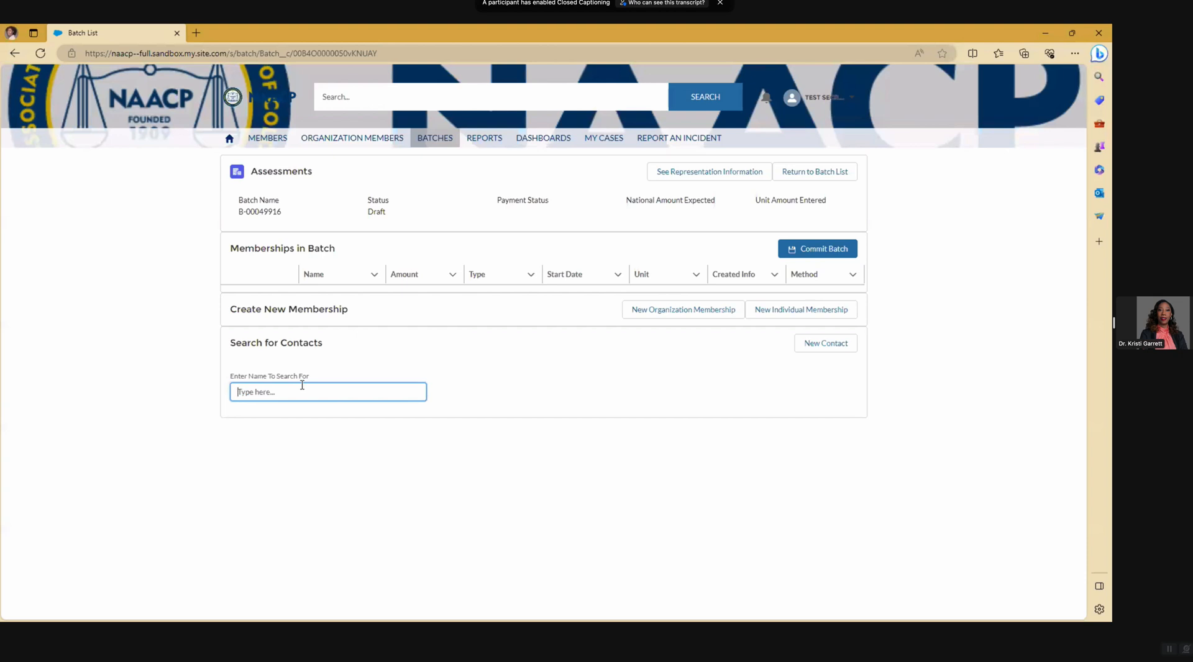
- Search contacts for 'michael', which returns the one matching member from Detroit
{"action": "type", "text": "michael"}
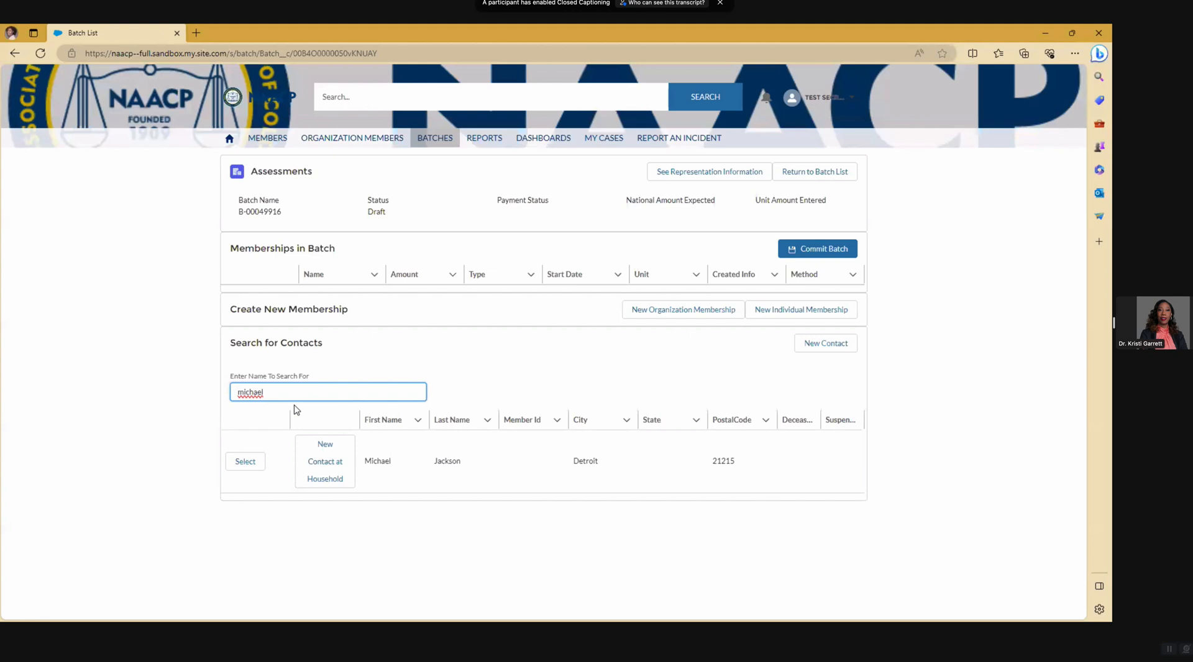
- Select the Detroit contact to show their Bronze Life Subscribing membership with a $400.00 balance
{"action": "left_click", "coordinate": [241, 464]}
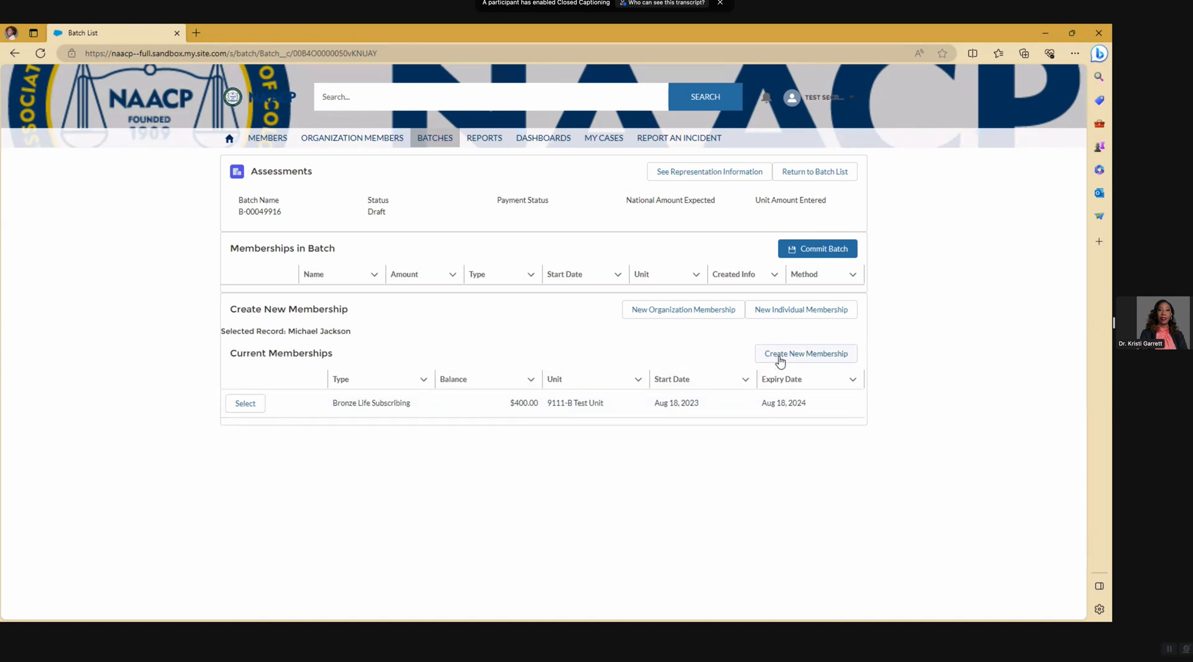
- Create a new Silver Life Subscribing membership for the contact with payment amount 75
{"action": "left_click", "coordinate": [819, 357]}
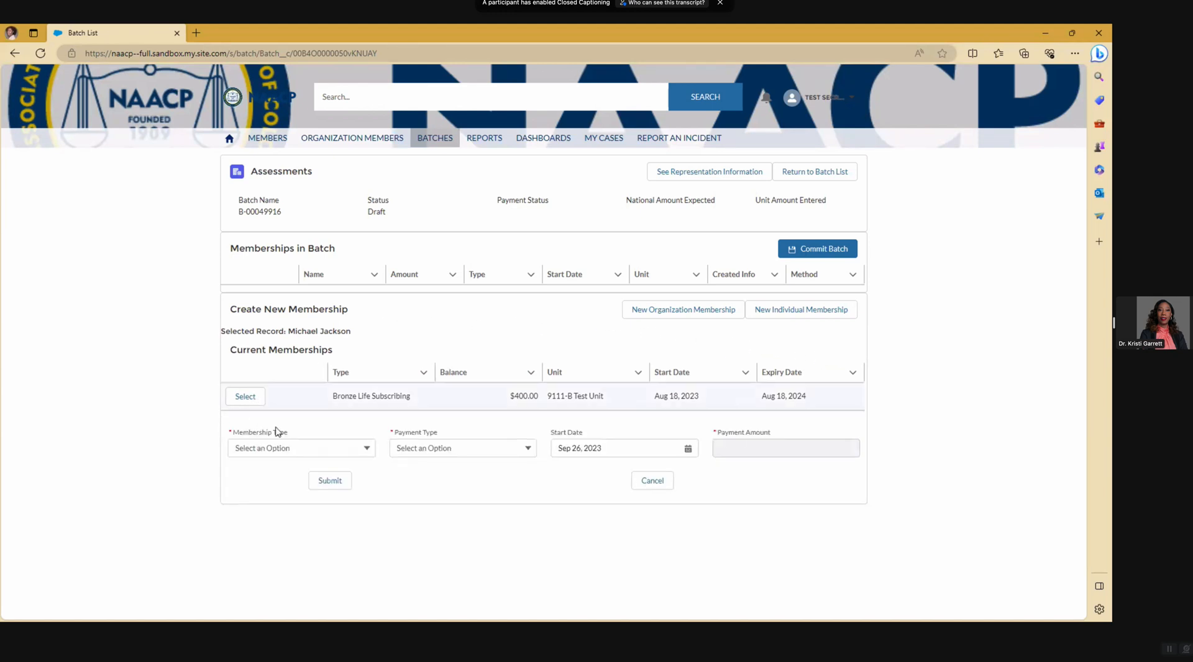
{"action": "left_click", "coordinate": [366, 449]}
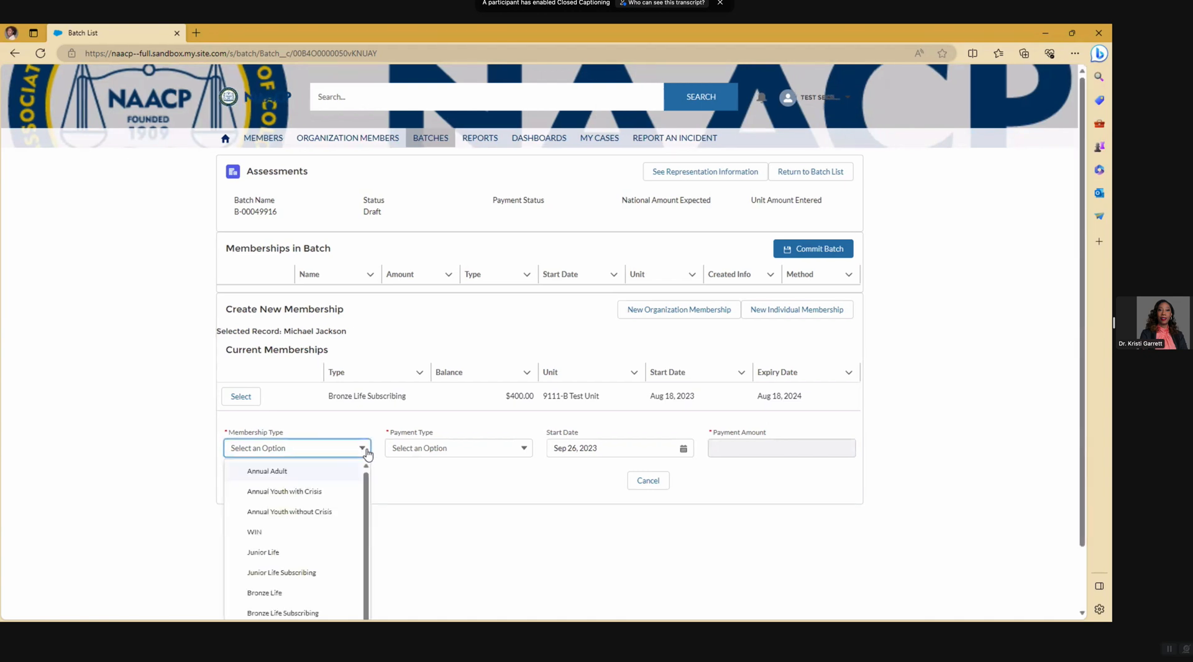
{"action": "scroll", "coordinate": [376, 451], "scroll_direction": "down", "scroll_amount": 1}
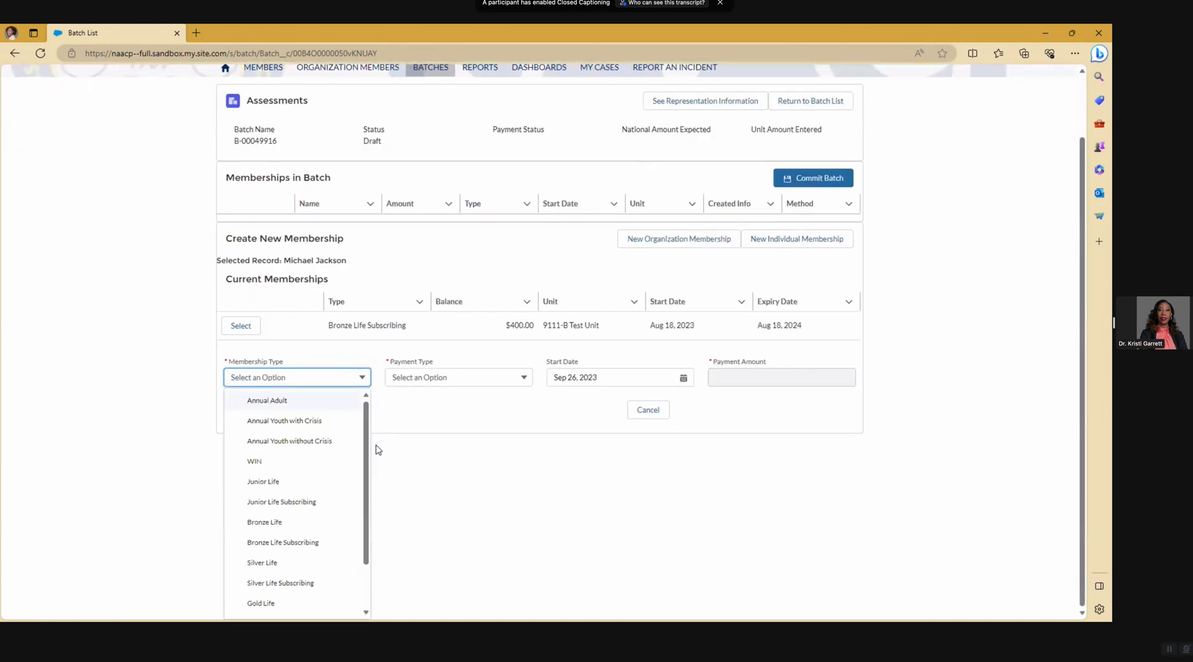
{"action": "left_click_drag", "start_coordinate": [367, 488], "coordinate": [363, 533]}
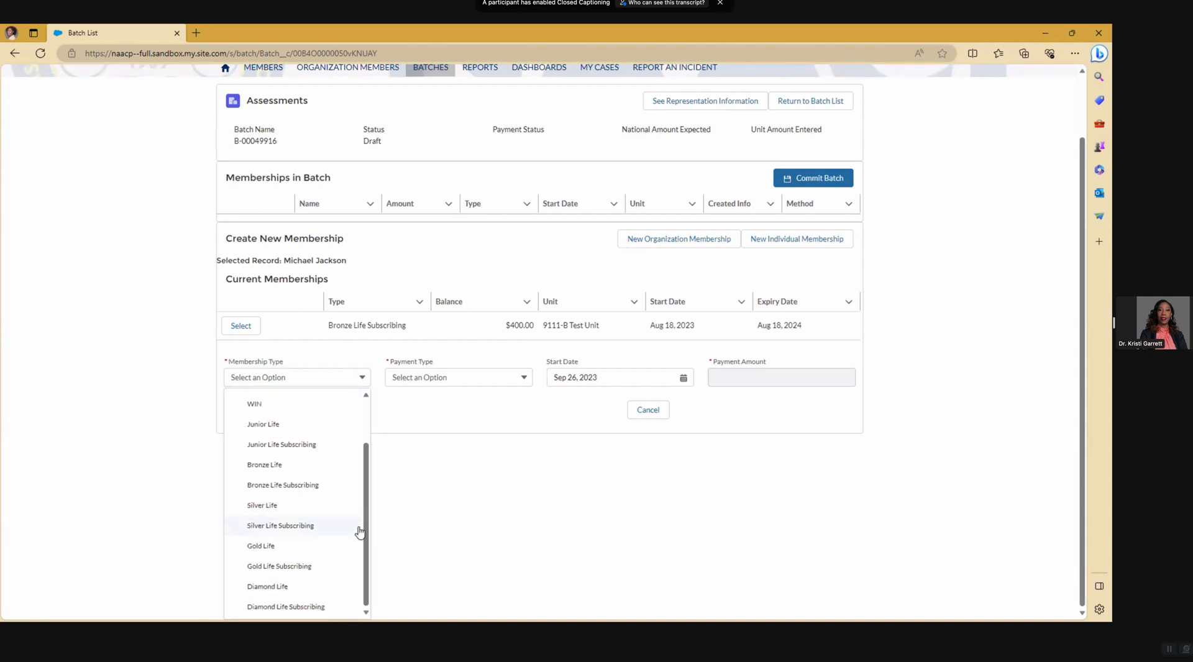
{"action": "left_click", "coordinate": [314, 511]}
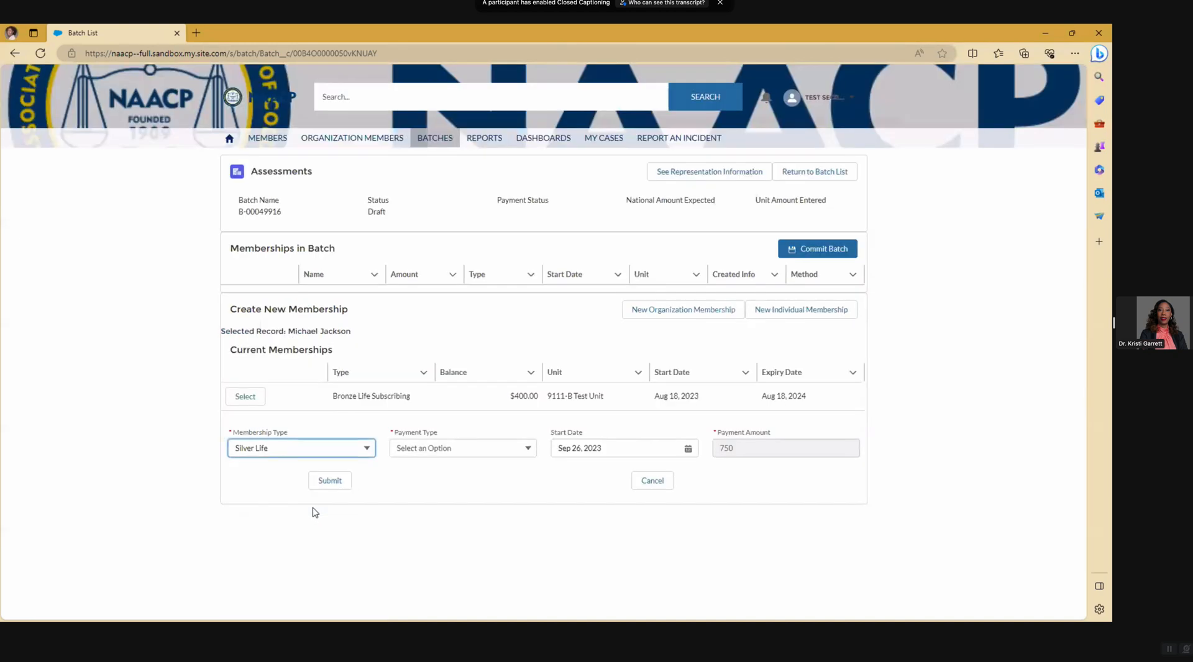
{"action": "left_click", "coordinate": [366, 449]}
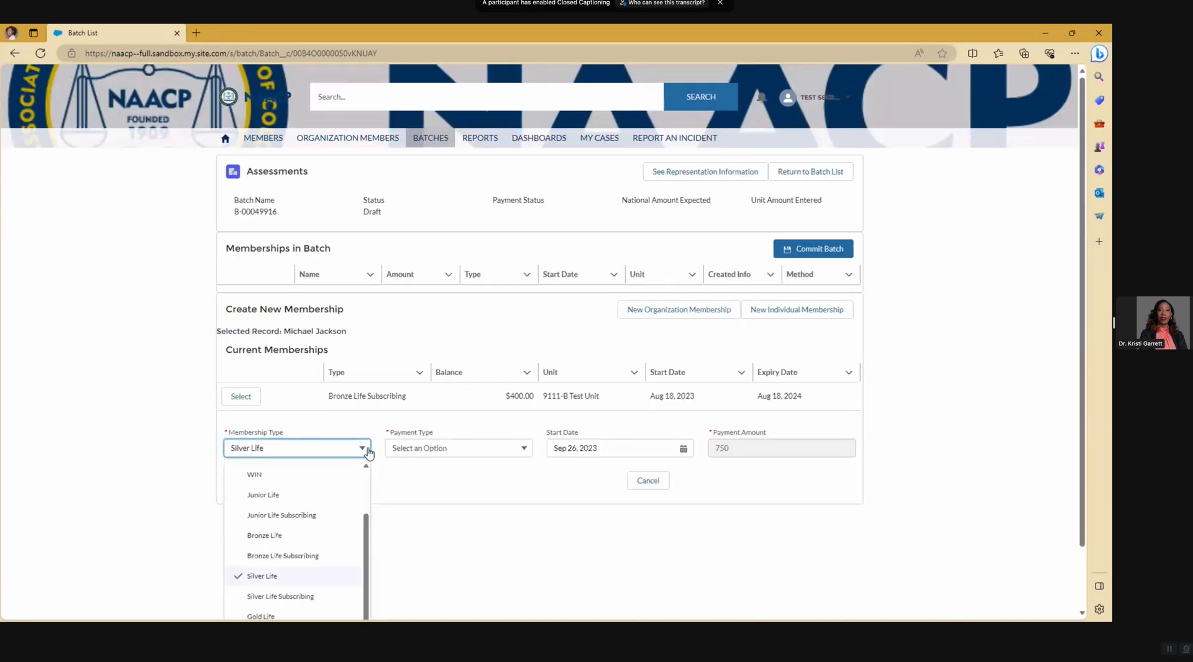
{"action": "left_click", "coordinate": [304, 598]}
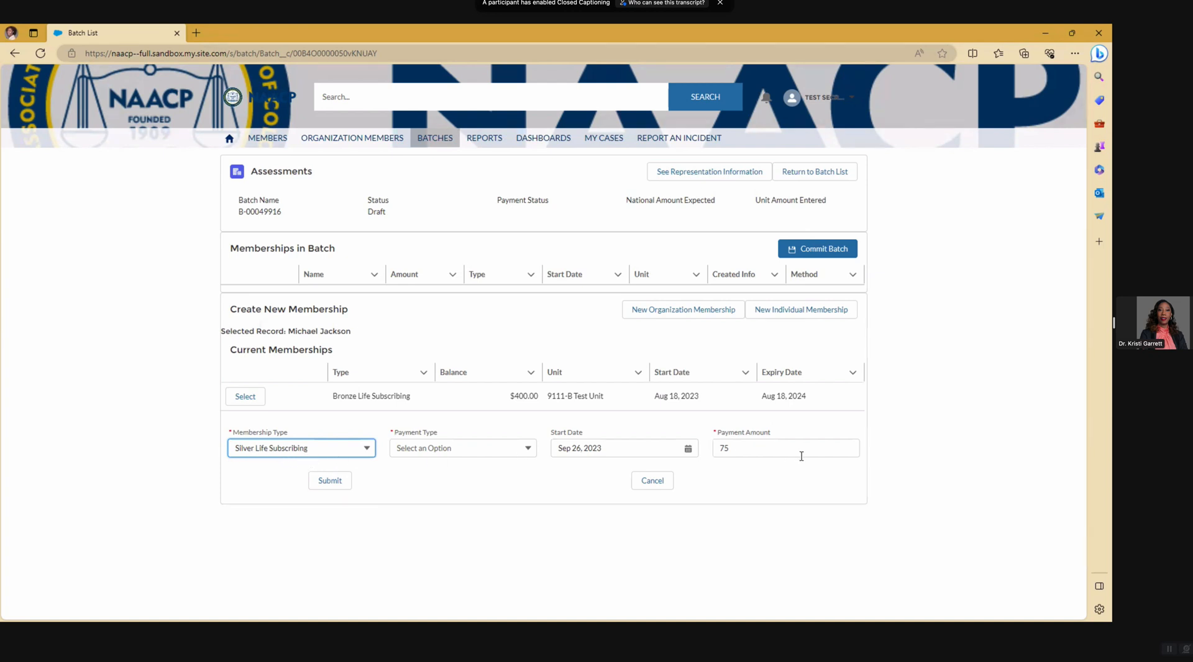
{"action": "double_click", "coordinate": [725, 448]}
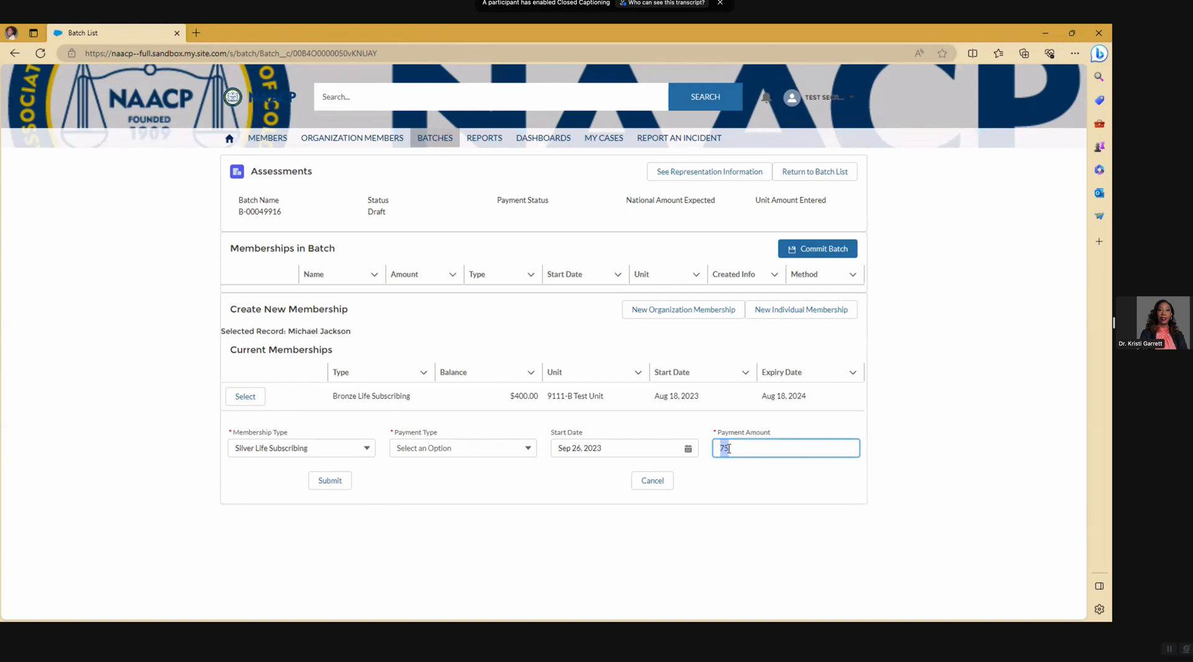
{"action": "left_click", "coordinate": [456, 452]}
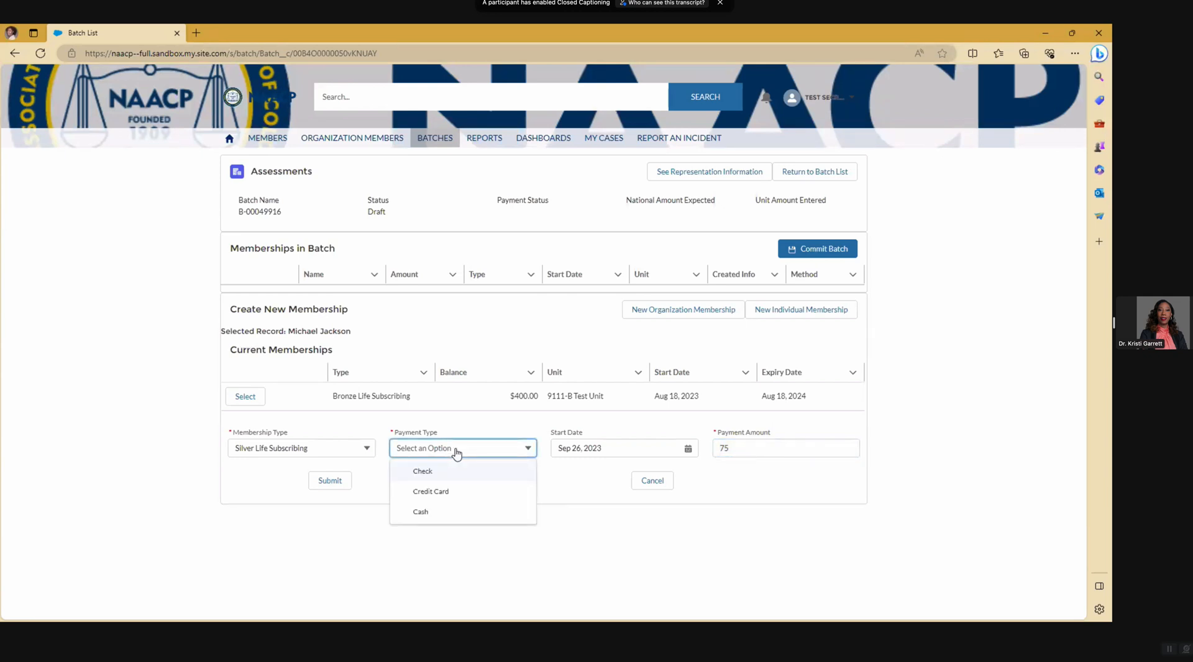
- Set the new membership's payment type to Cash
{"action": "left_click", "coordinate": [461, 520]}
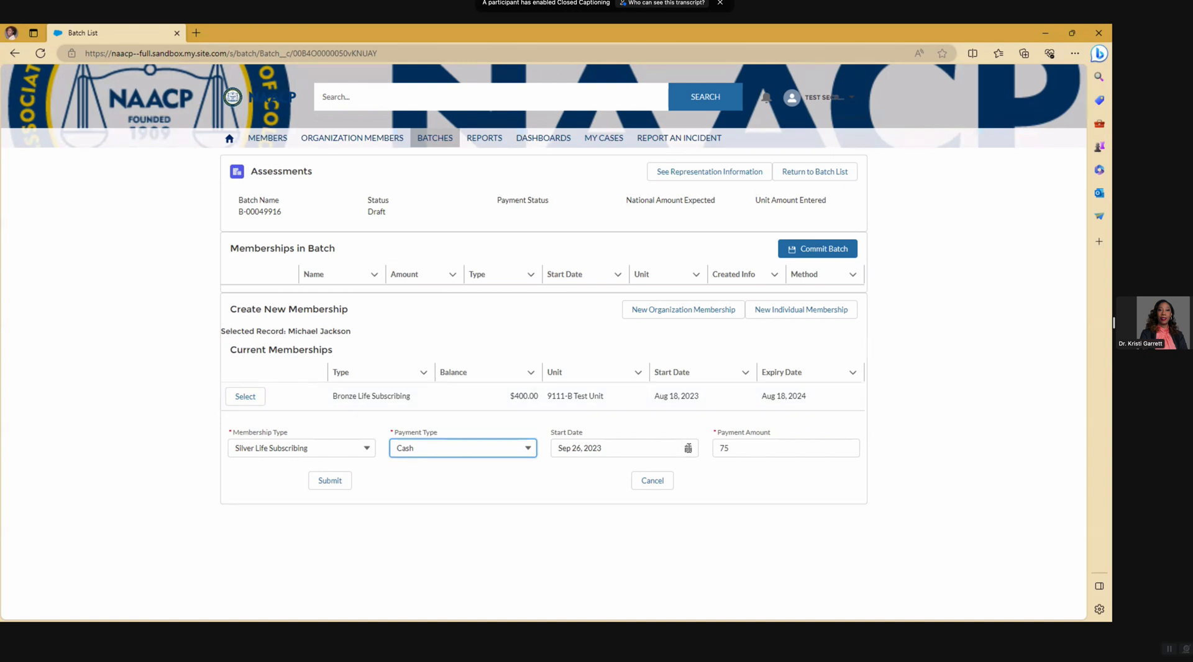
{"action": "left_click", "coordinate": [688, 447]}
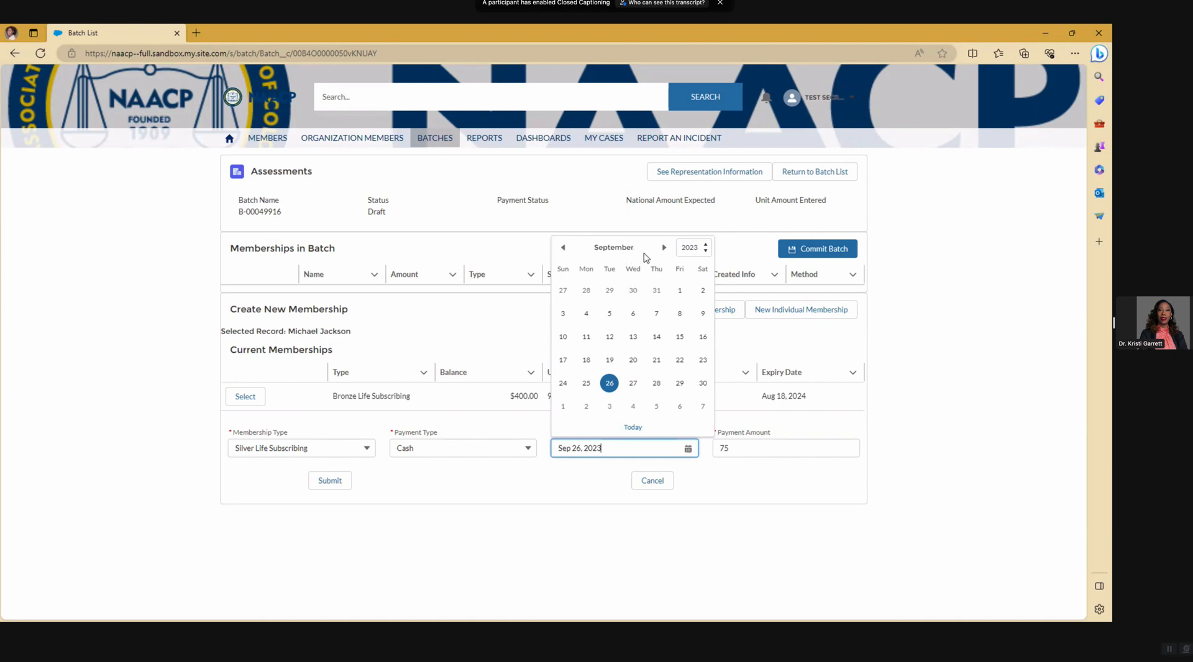
- Change the membership start date to Aug 19, 2024, first picking August, then switching to 2024
{"action": "left_click", "coordinate": [564, 250]}
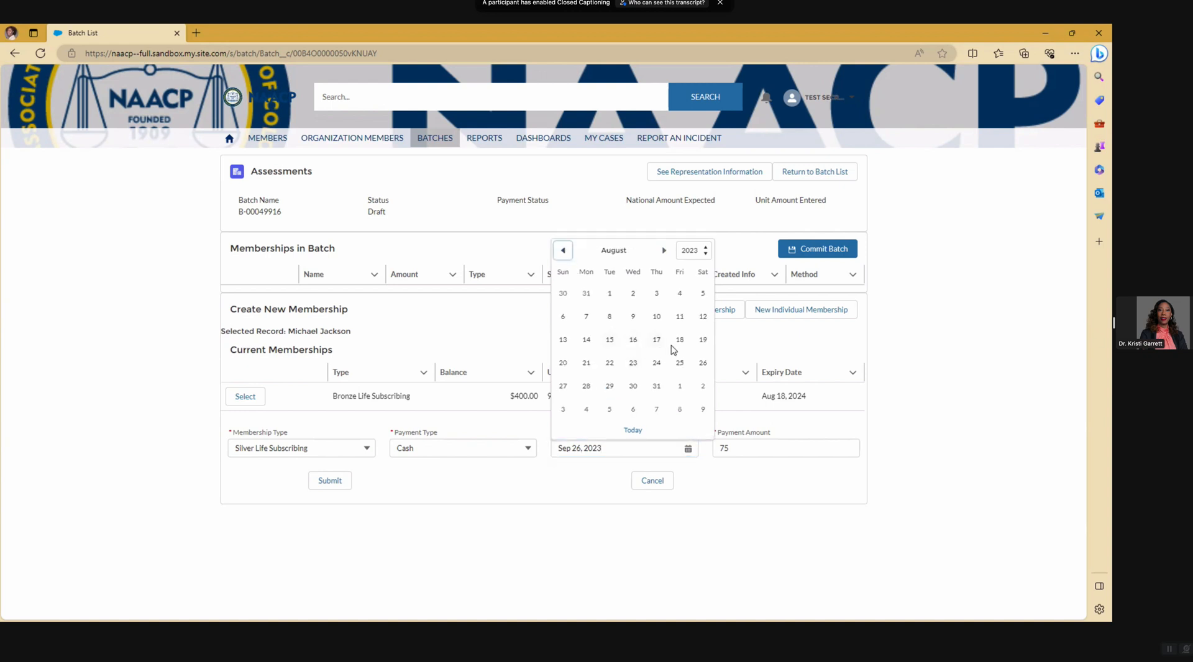
{"action": "left_click", "coordinate": [704, 341]}
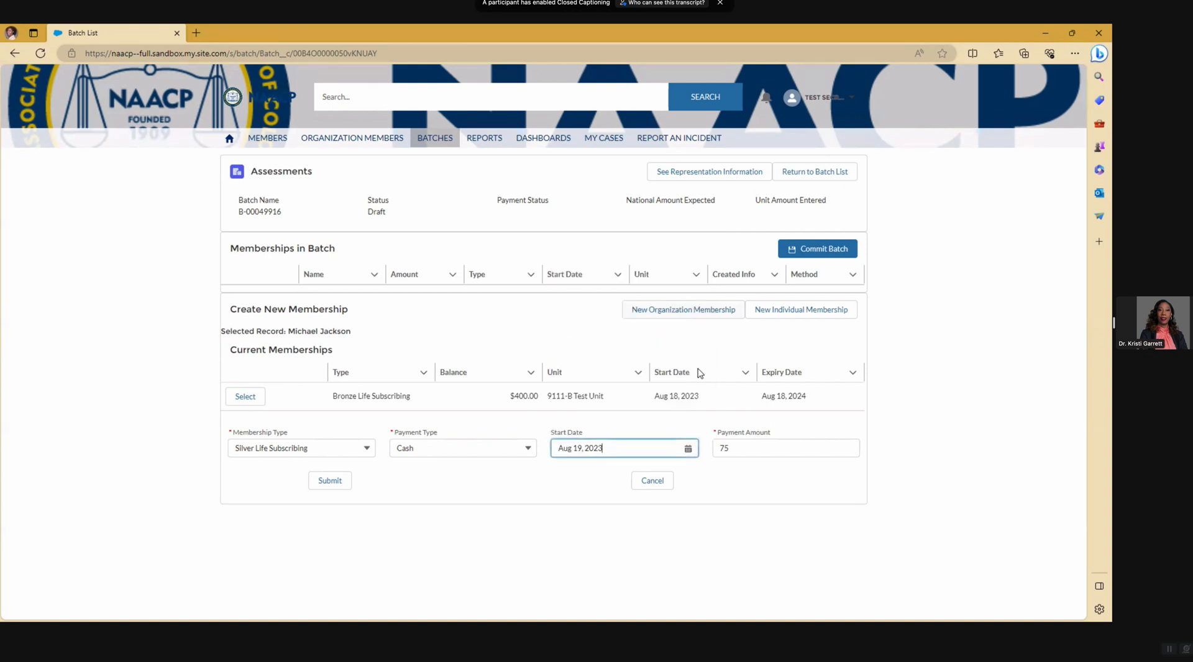
{"action": "left_click", "coordinate": [688, 447]}
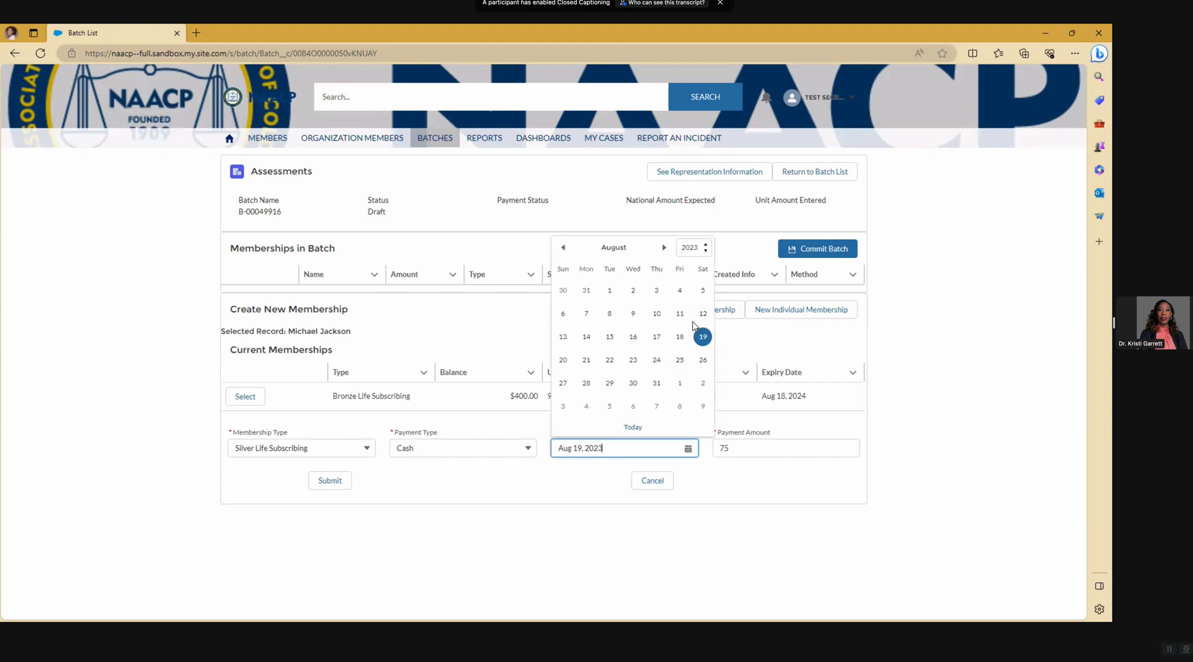
{"action": "left_click", "coordinate": [691, 248]}
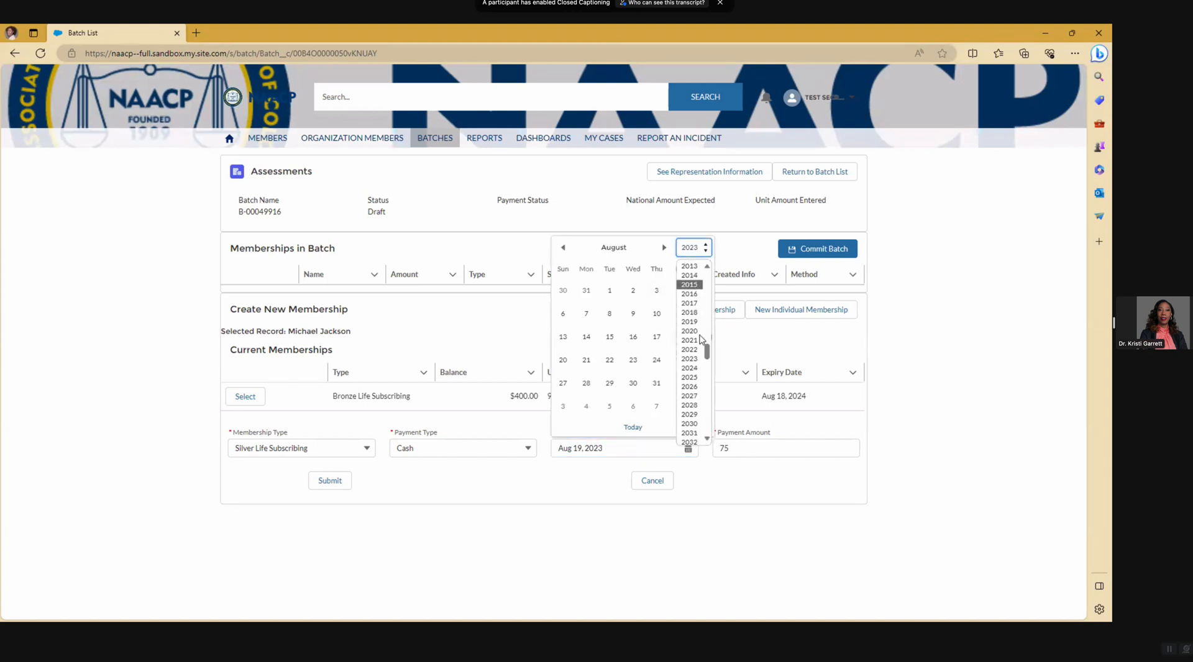
{"action": "left_click", "coordinate": [689, 366]}
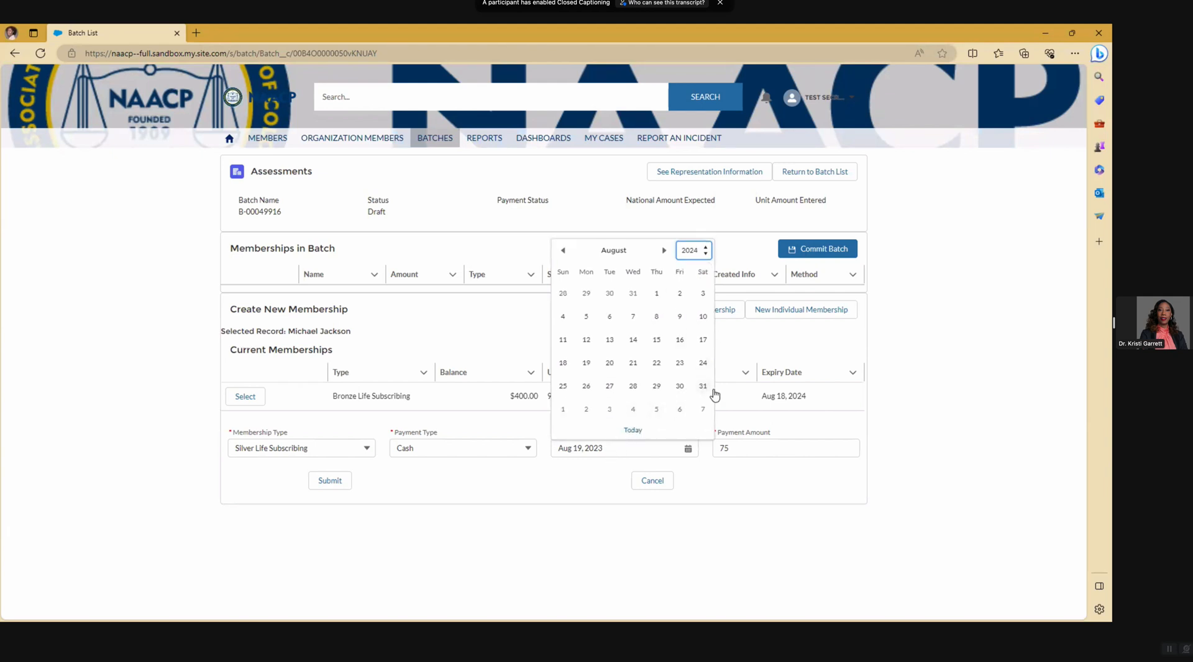
{"action": "left_click", "coordinate": [586, 364]}
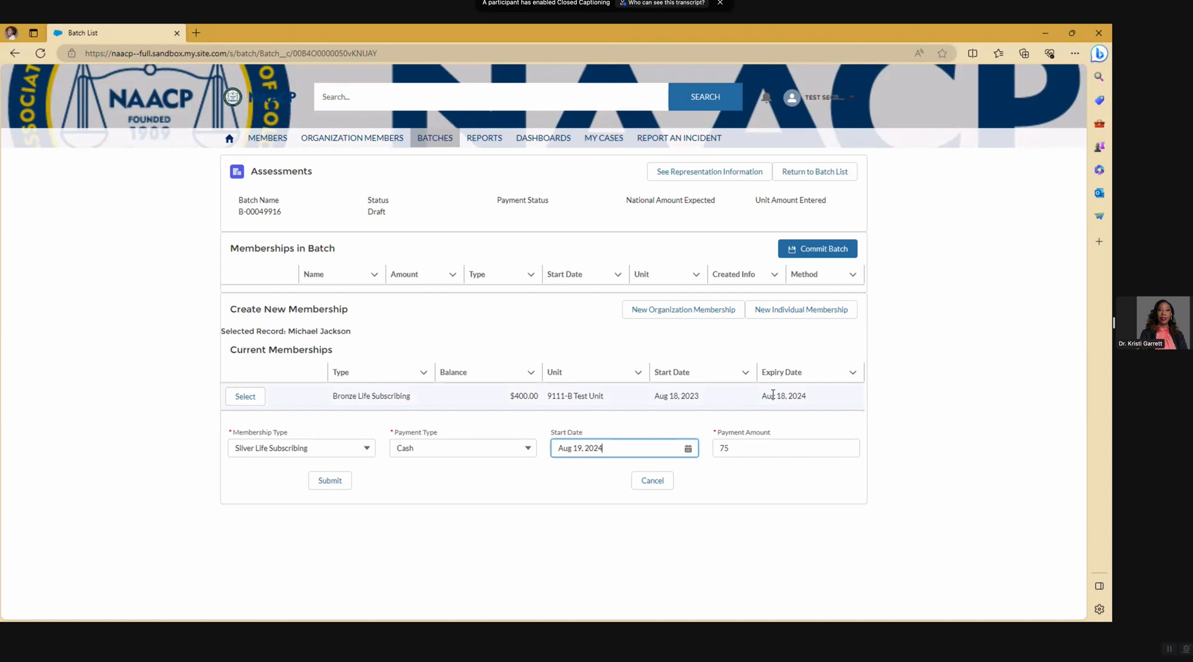
{"action": "left_click", "coordinate": [339, 482]}
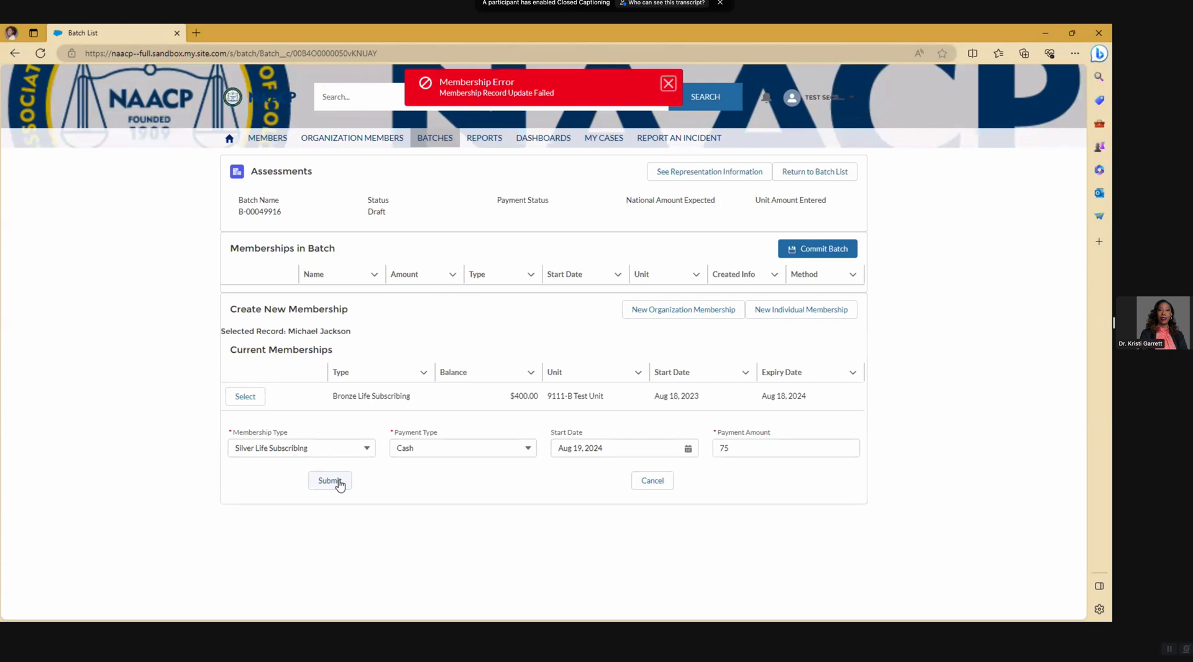
{"action": "left_click", "coordinate": [339, 484]}
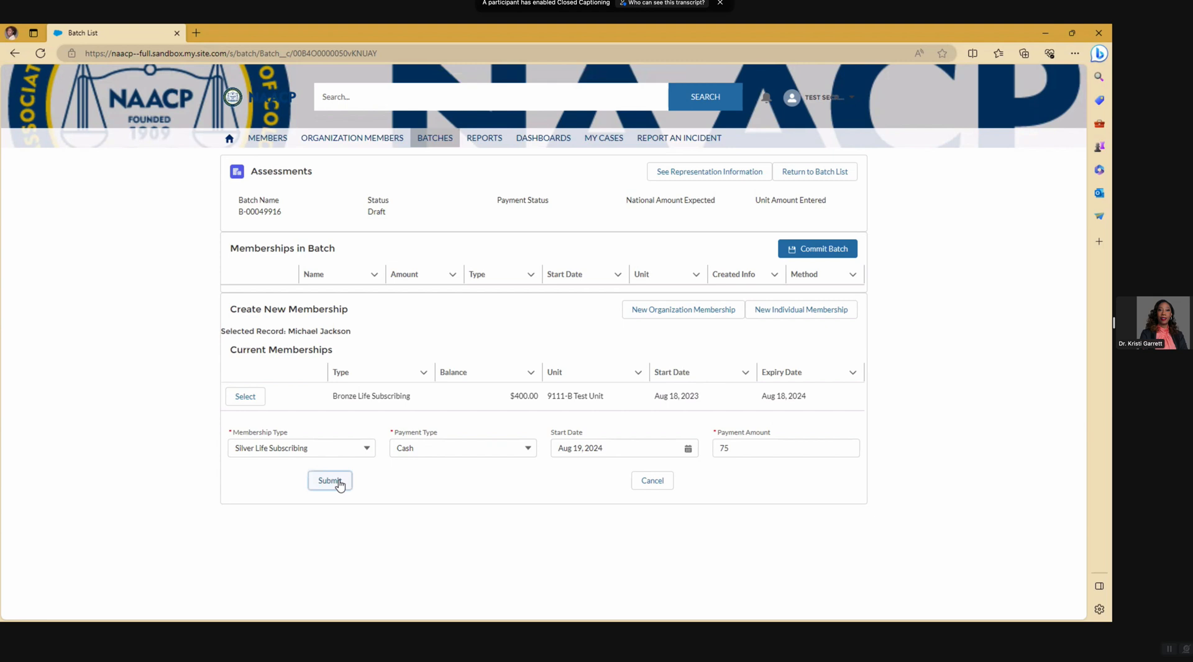
- Resubmit the cash payment of 50 as a Bronze Life Subscribing renewal starting Aug 19, 2024
{"action": "left_click", "coordinate": [366, 449]}
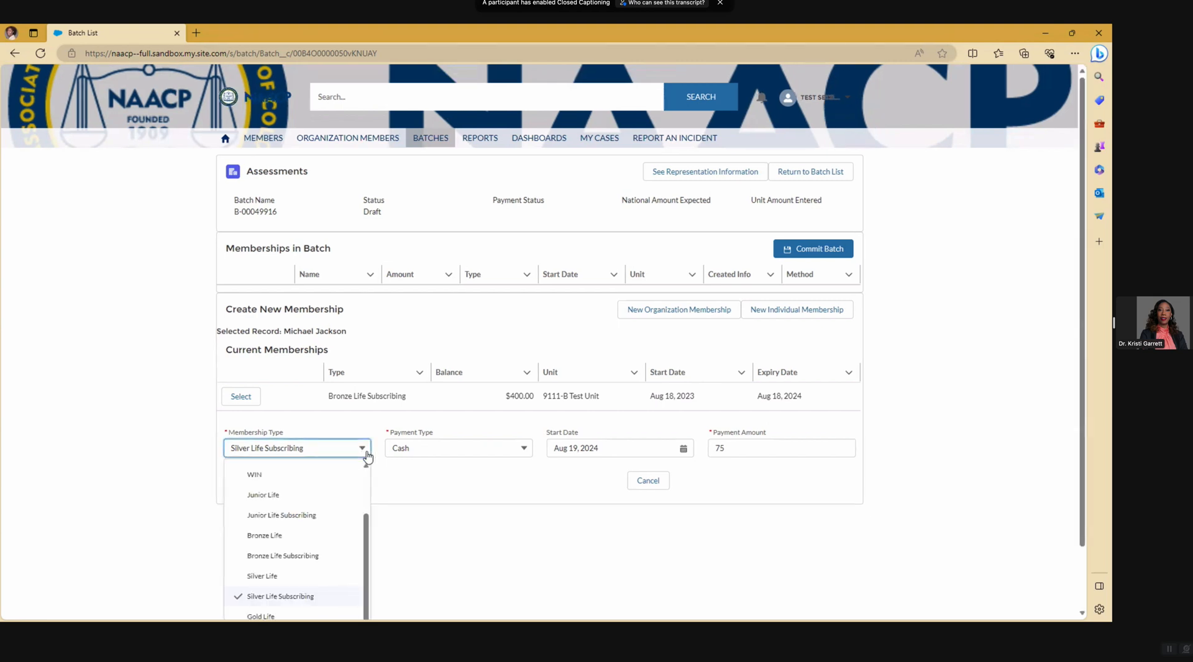
{"action": "left_click", "coordinate": [443, 515]}
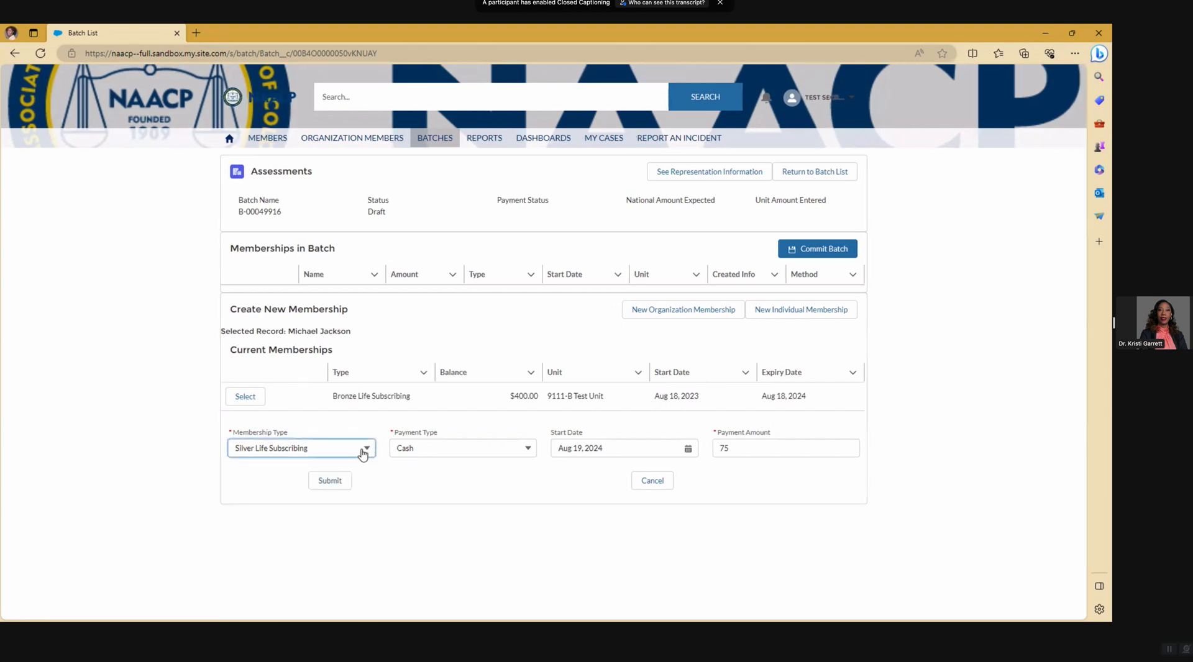
{"action": "left_click", "coordinate": [365, 448]}
{"action": "left_click", "coordinate": [450, 513]}
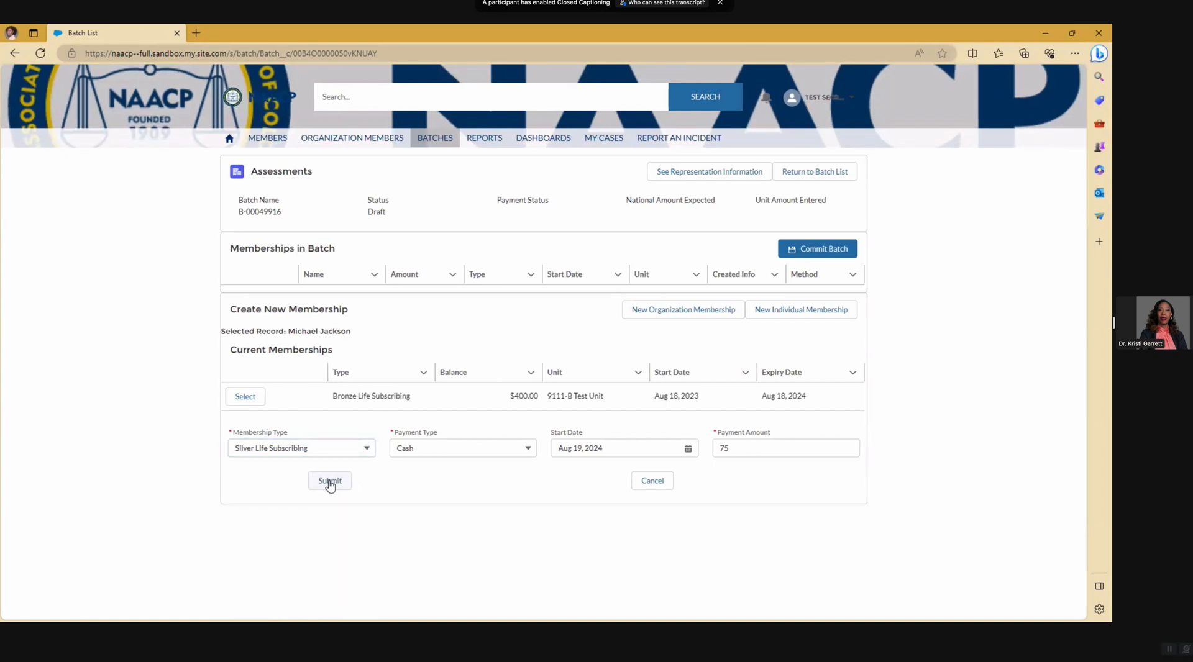
{"action": "left_click", "coordinate": [330, 482]}
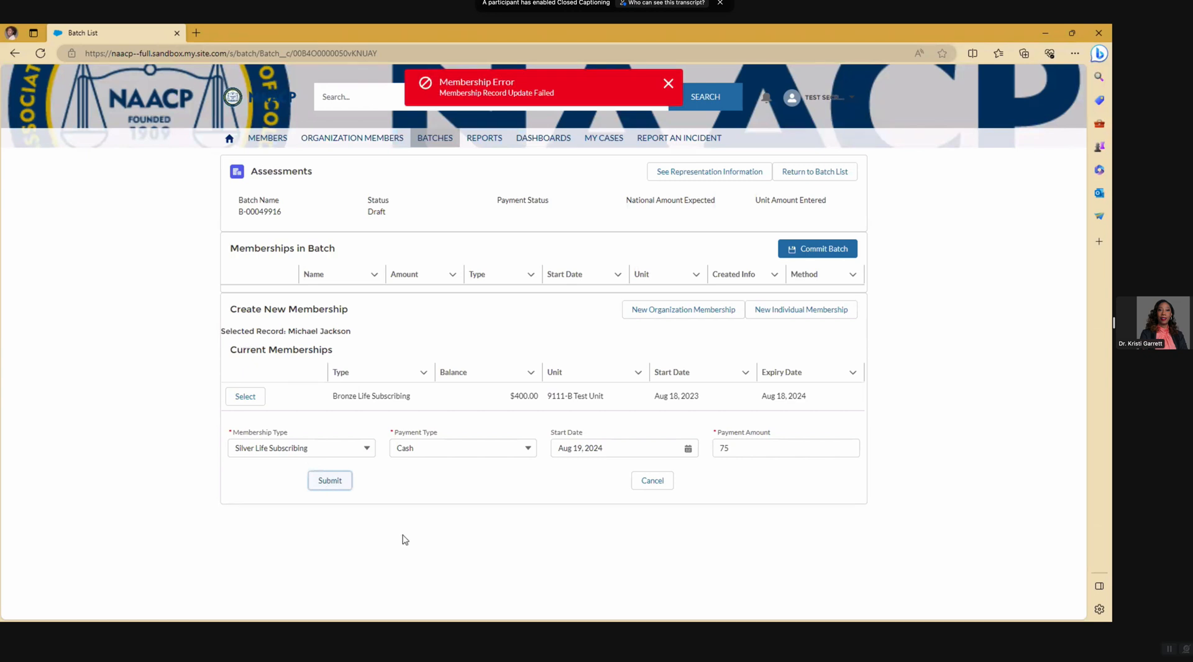
{"action": "left_click", "coordinate": [246, 397]}
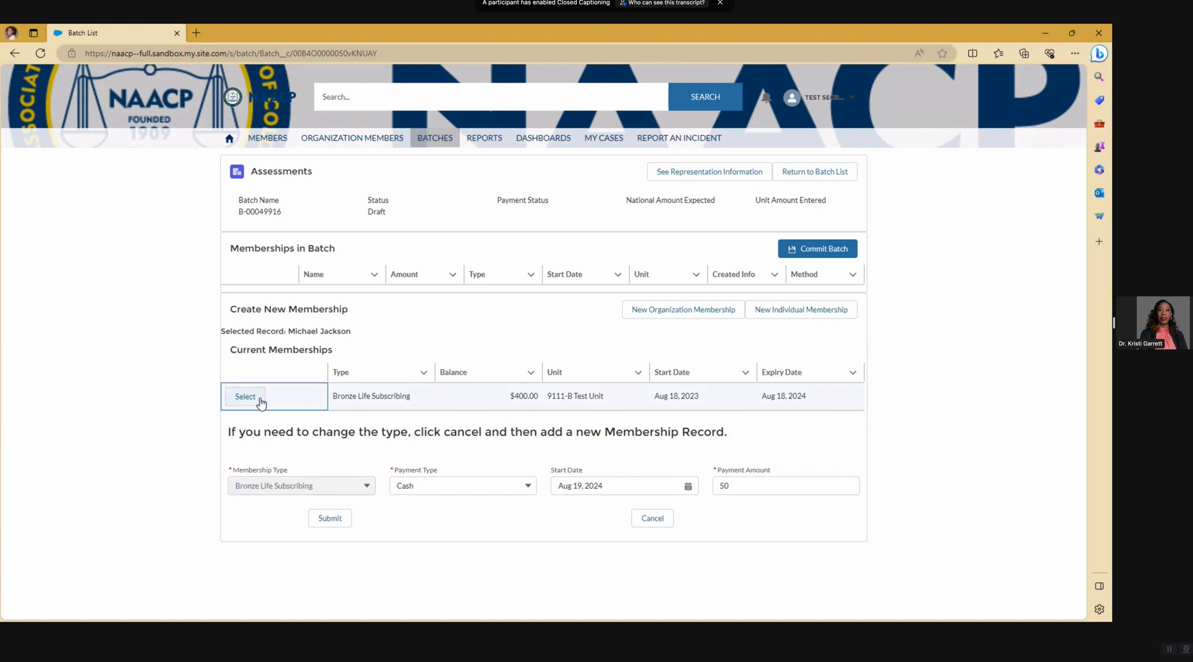
{"action": "left_click", "coordinate": [347, 524]}
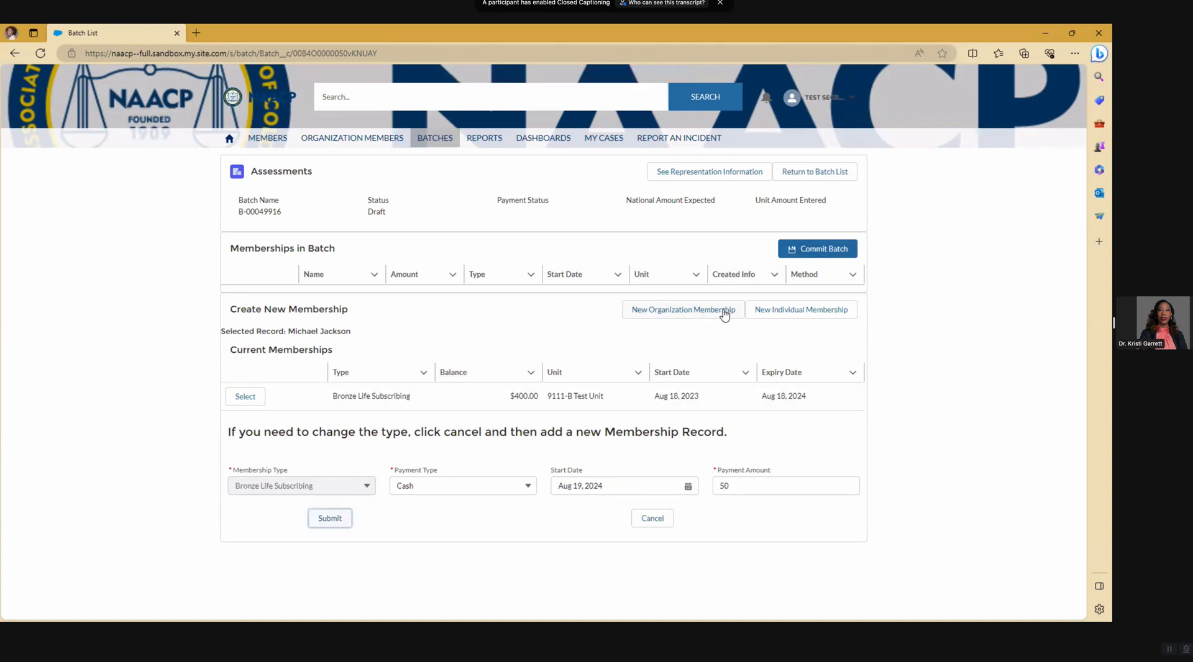
- Search contacts for 'test' and select the third match, who has an expired Annual Adult membership
{"action": "left_click", "coordinate": [775, 315]}
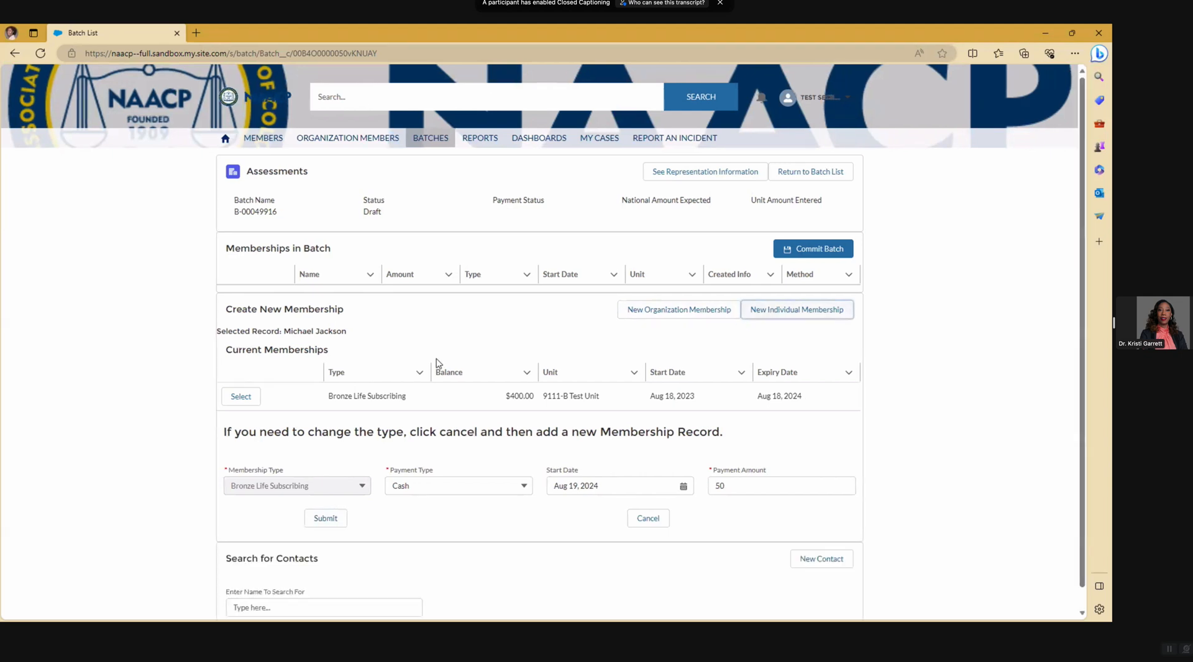
{"action": "scroll", "coordinate": [171, 373], "scroll_direction": "down", "scroll_amount": 1}
{"action": "left_click", "coordinate": [384, 587]}
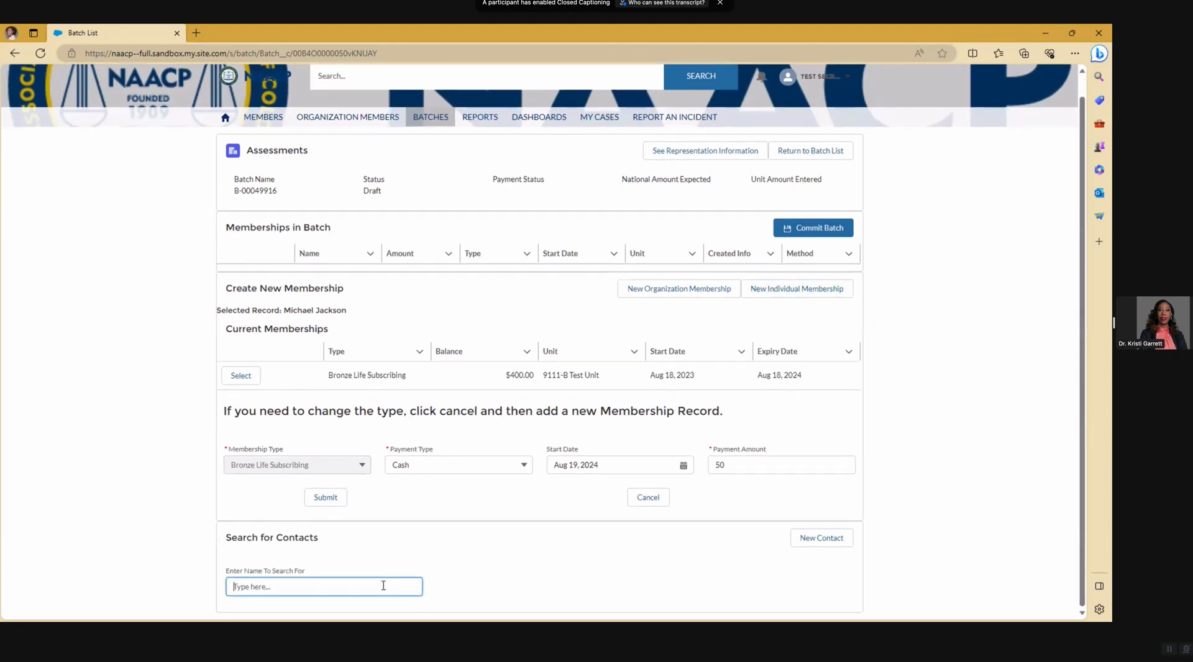
{"action": "type", "text": "test"}
{"action": "scroll", "coordinate": [394, 568], "scroll_direction": "down", "scroll_amount": 5}
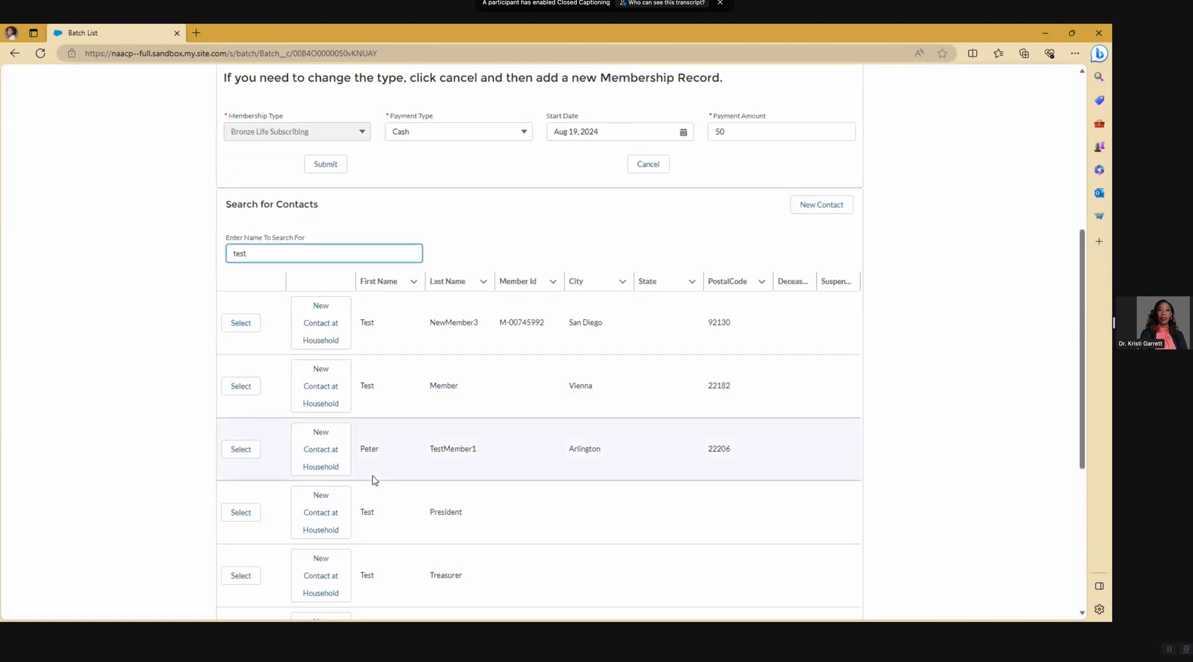
{"action": "left_click", "coordinate": [241, 450]}
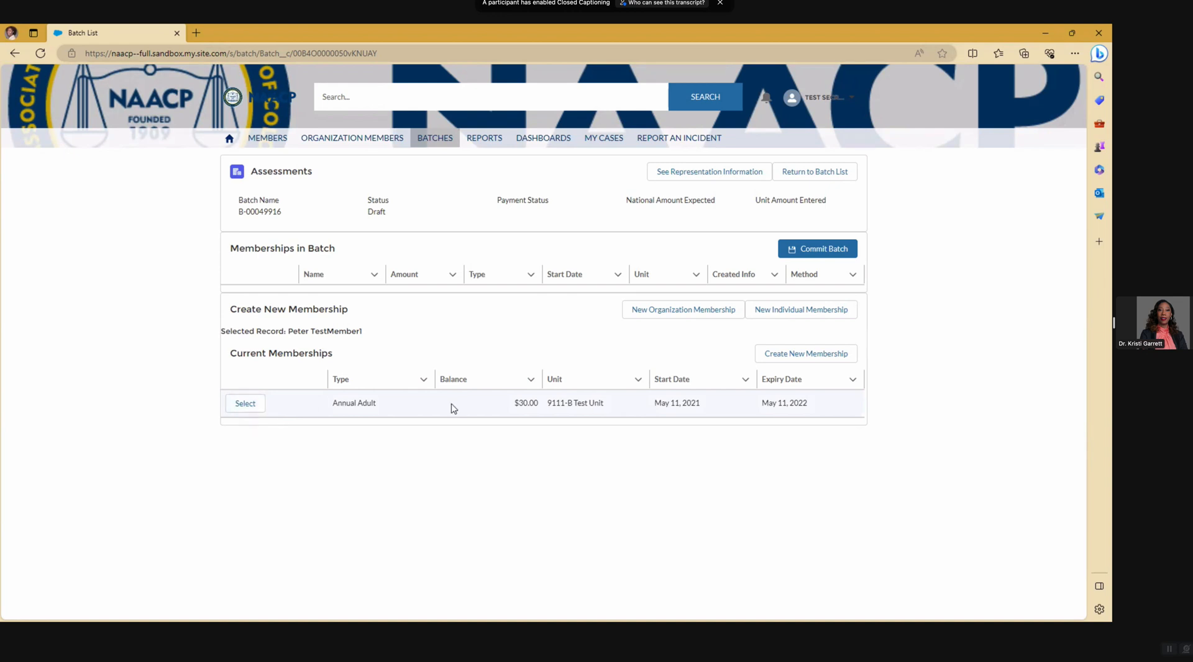
- Prefill a new membership from the Annual Adult record: start May 12, 2022, amount 30
{"action": "left_click", "coordinate": [815, 355]}
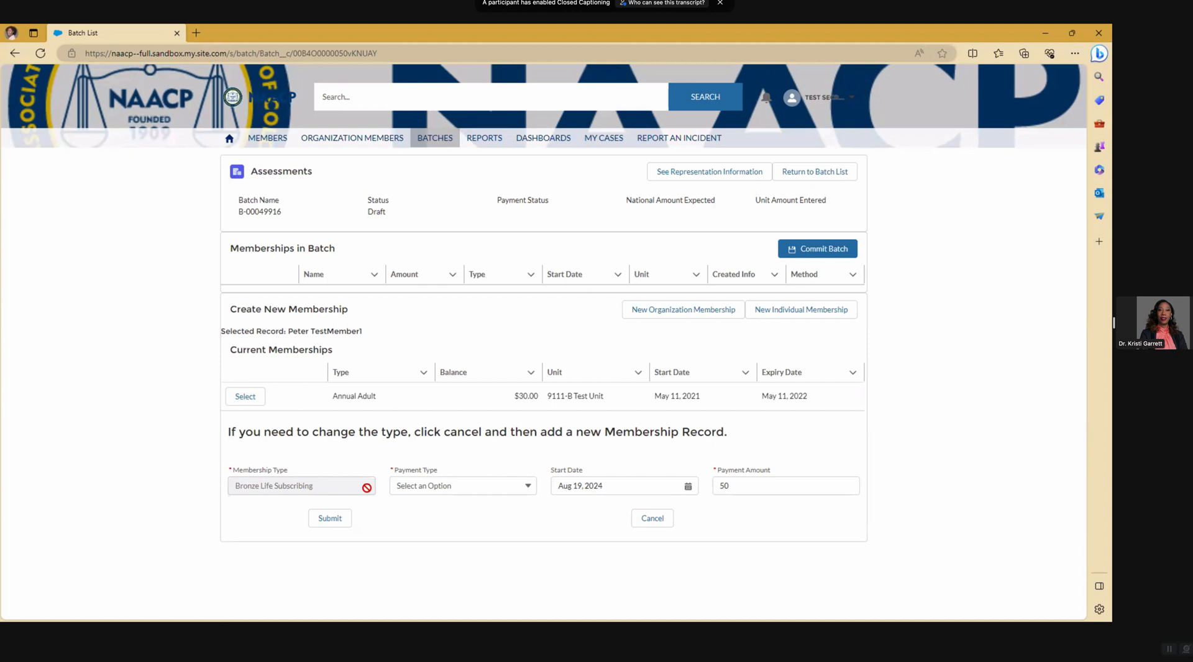
{"action": "left_click", "coordinate": [255, 400]}
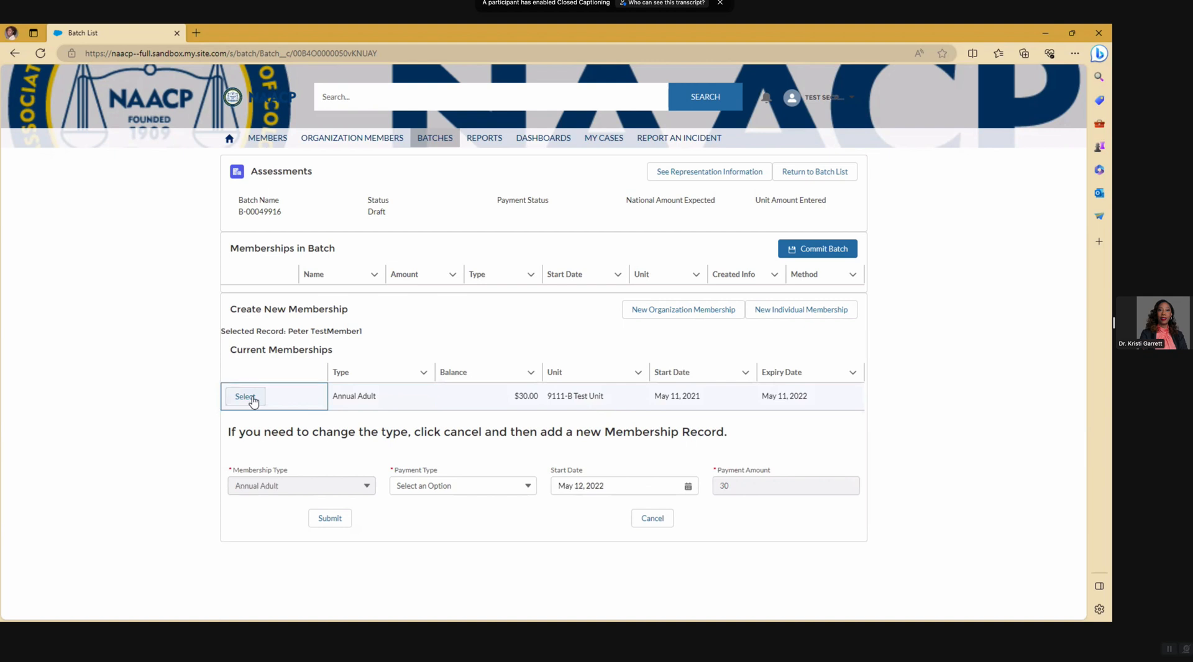
- Submit the Annual Adult membership renewal and return to the unit's Current Batches list
{"action": "left_click", "coordinate": [341, 520]}
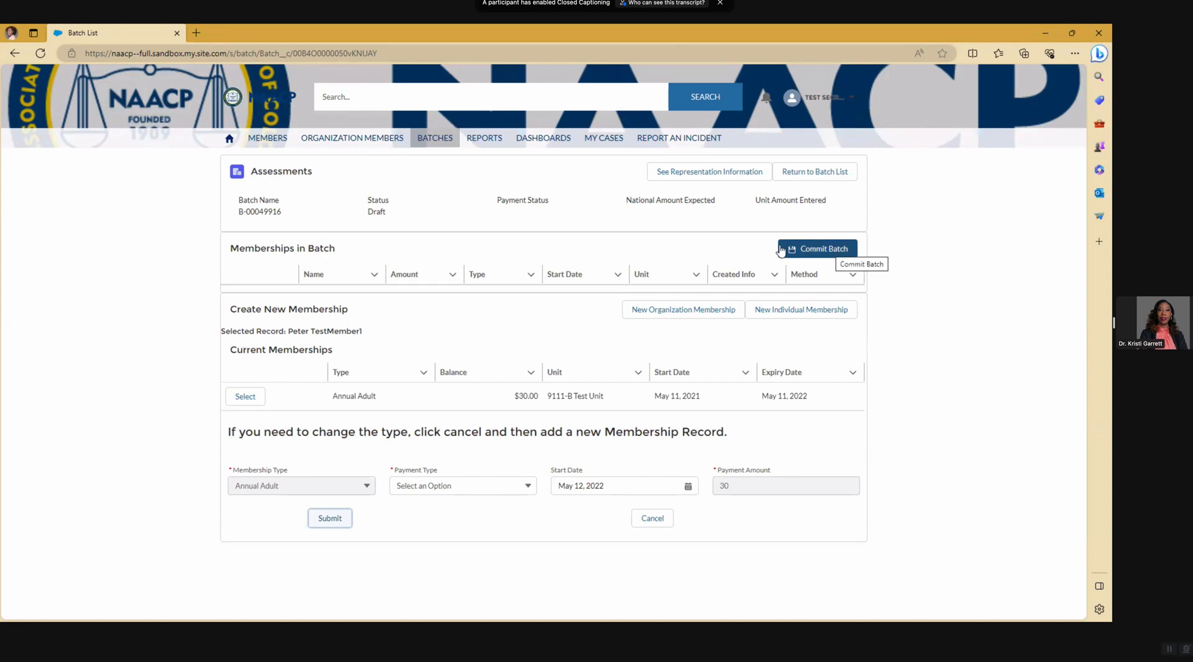
{"action": "left_click", "coordinate": [436, 142]}
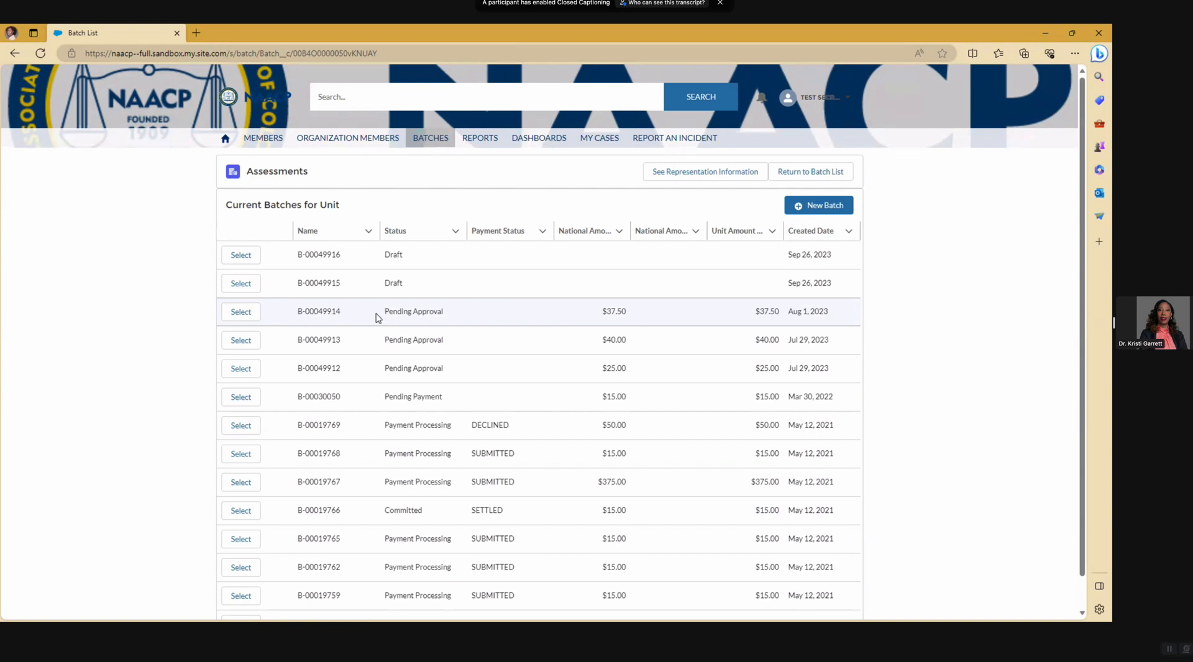
- Open batch B-00030050 to review its $30.00 Annual Adult membership paid by check
{"action": "left_click", "coordinate": [242, 399]}
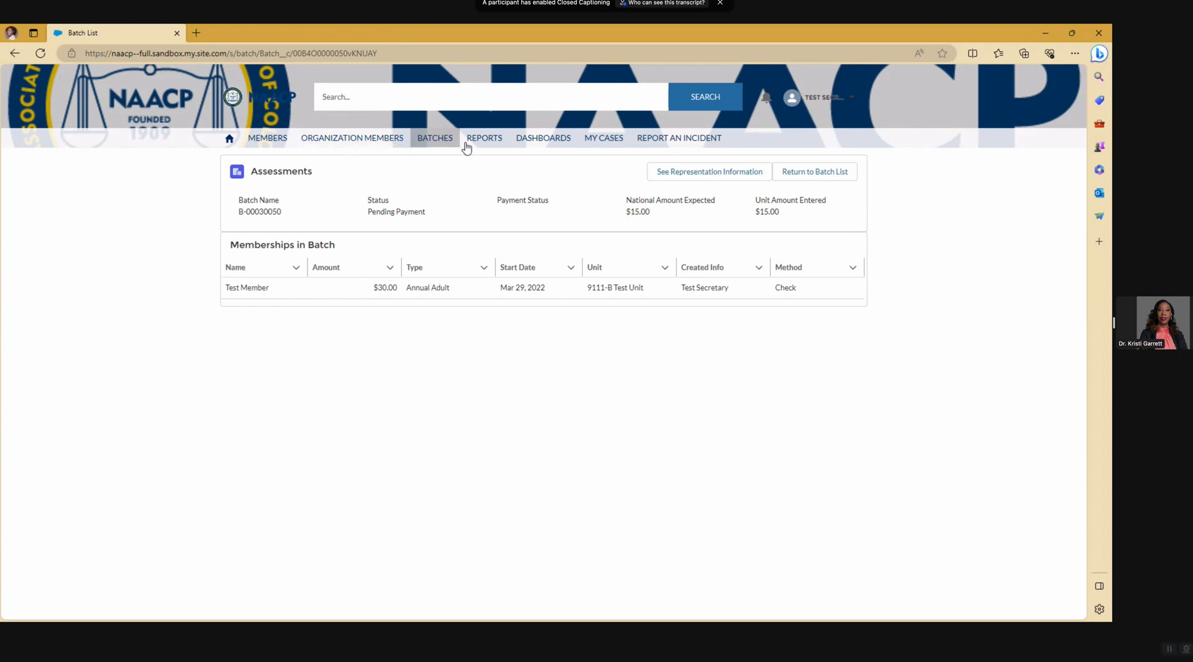
- Open Draft batch B-00049915 from Batches, confirm it is empty, and return to the batch list
{"action": "left_click", "coordinate": [437, 140]}
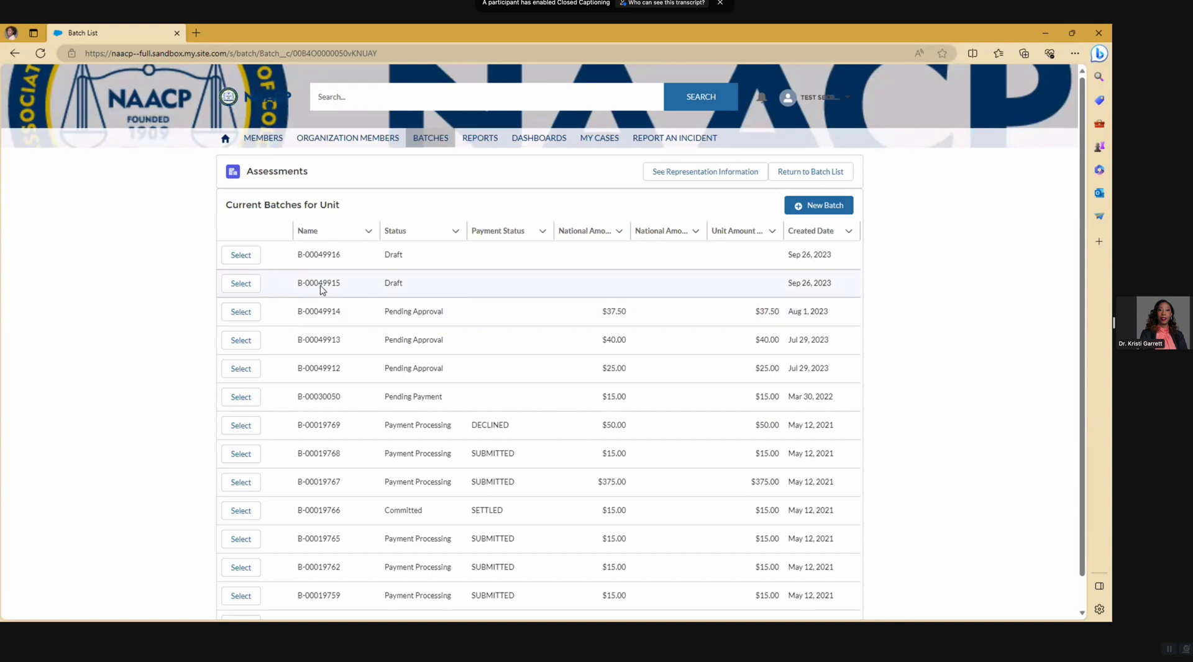
{"action": "left_click", "coordinate": [241, 284]}
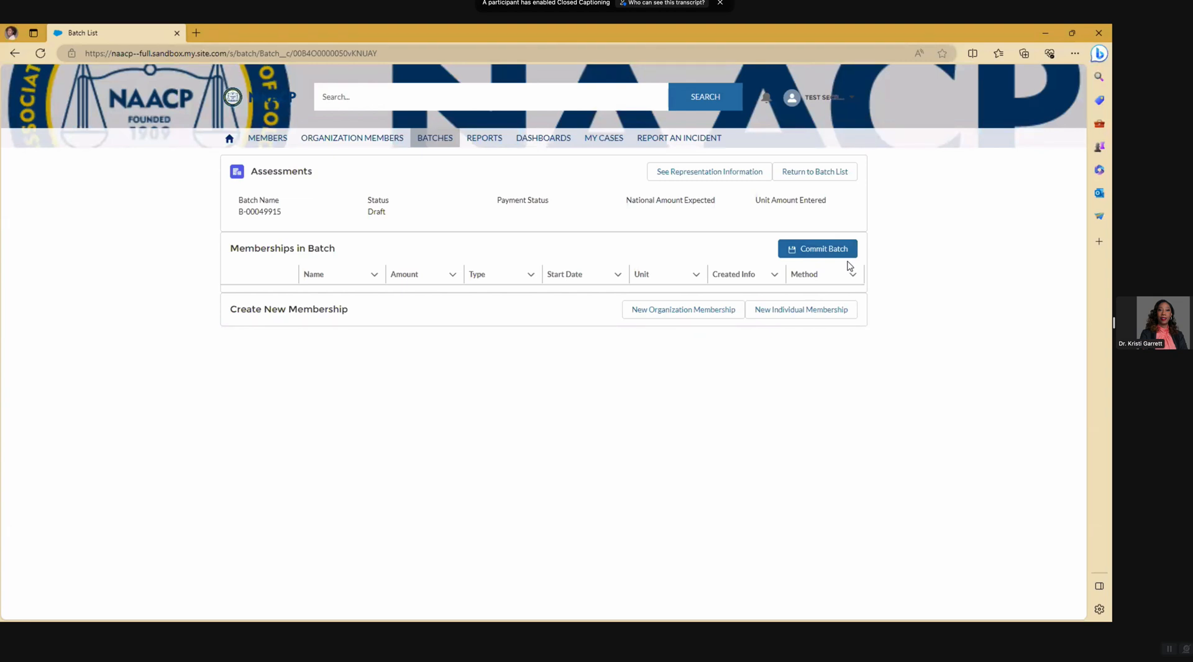
{"action": "left_click", "coordinate": [832, 172]}
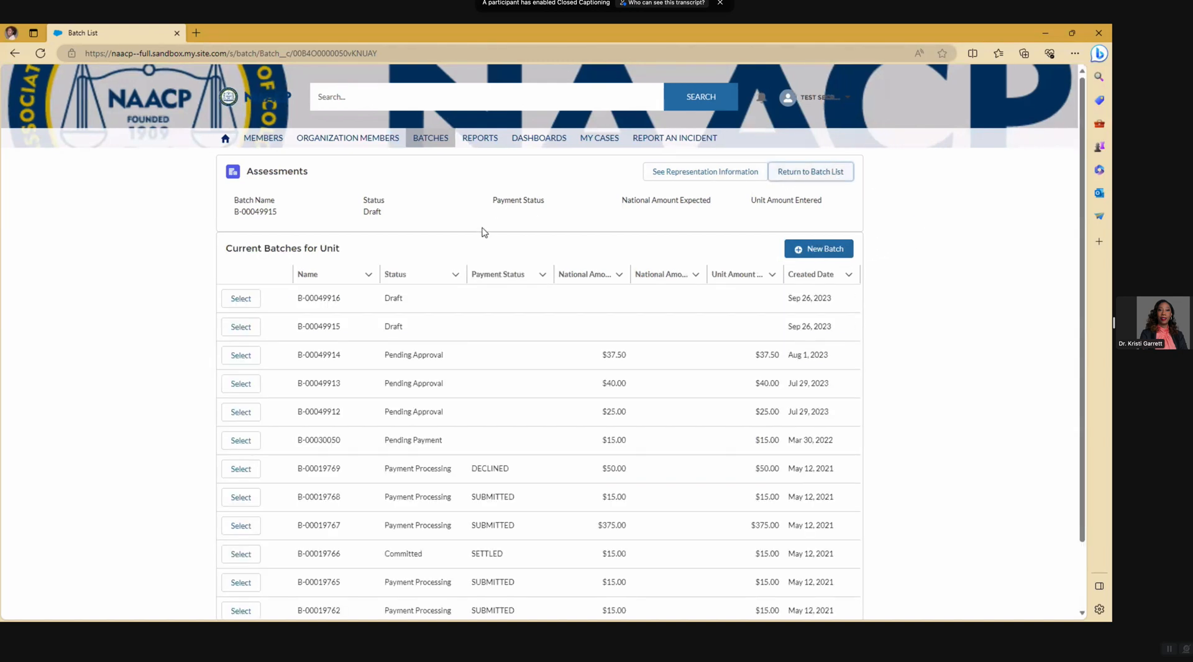
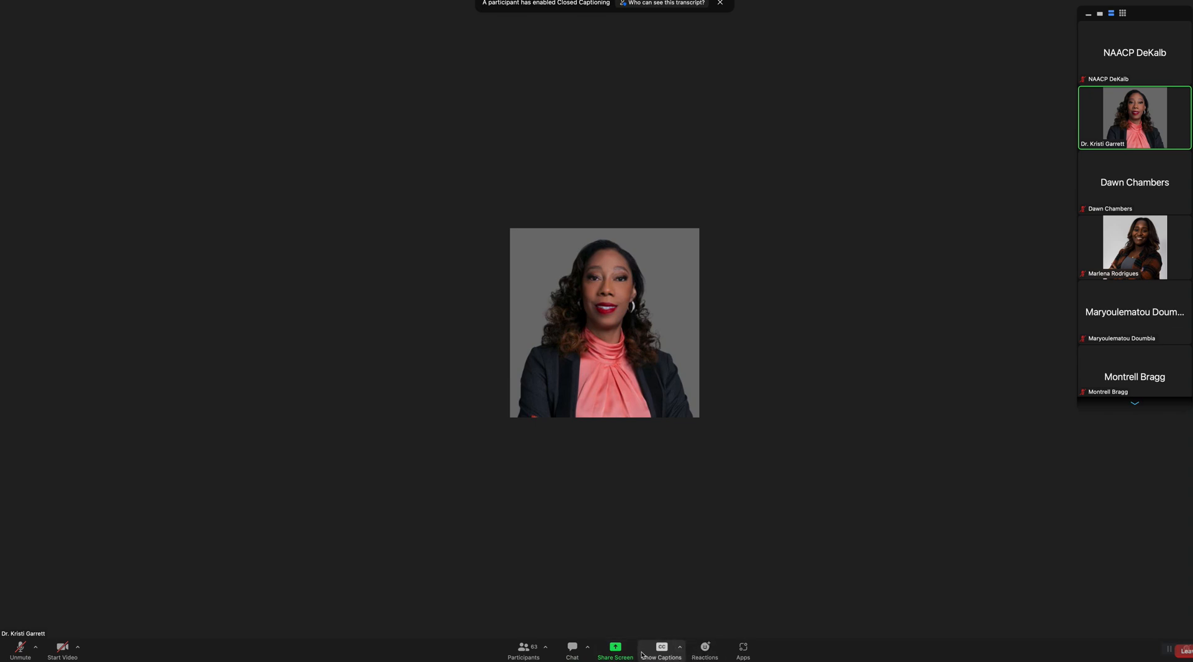
{"action": "mouse_move", "coordinate": [618, 661]}
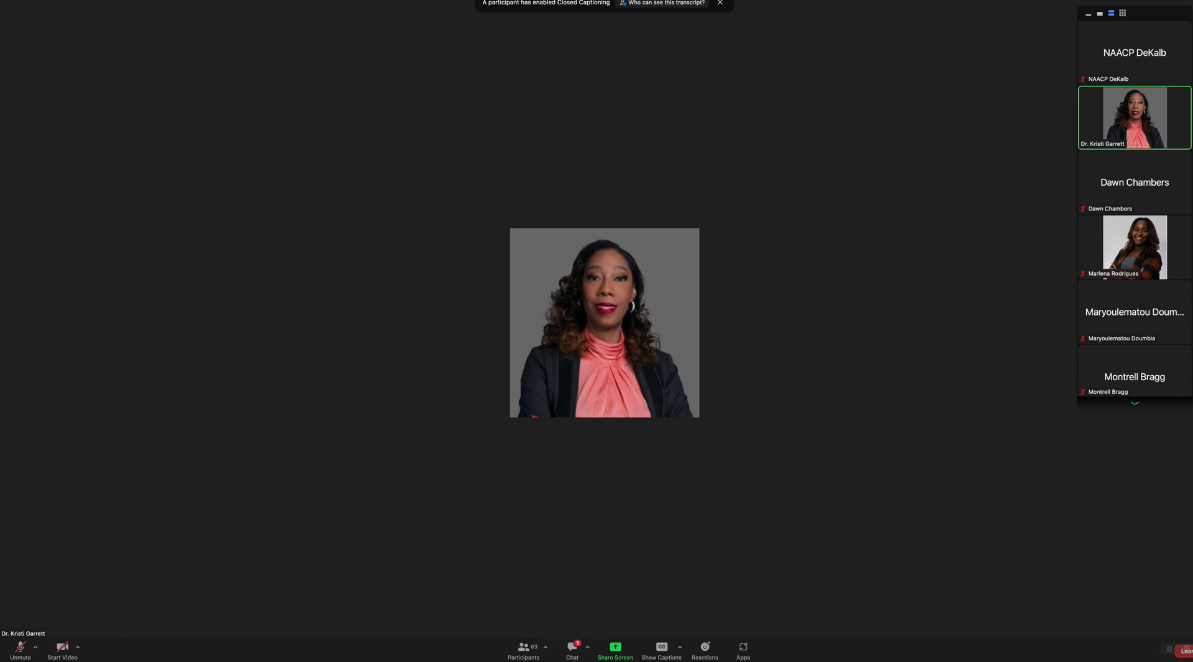
{"action": "left_click", "coordinate": [573, 651]}
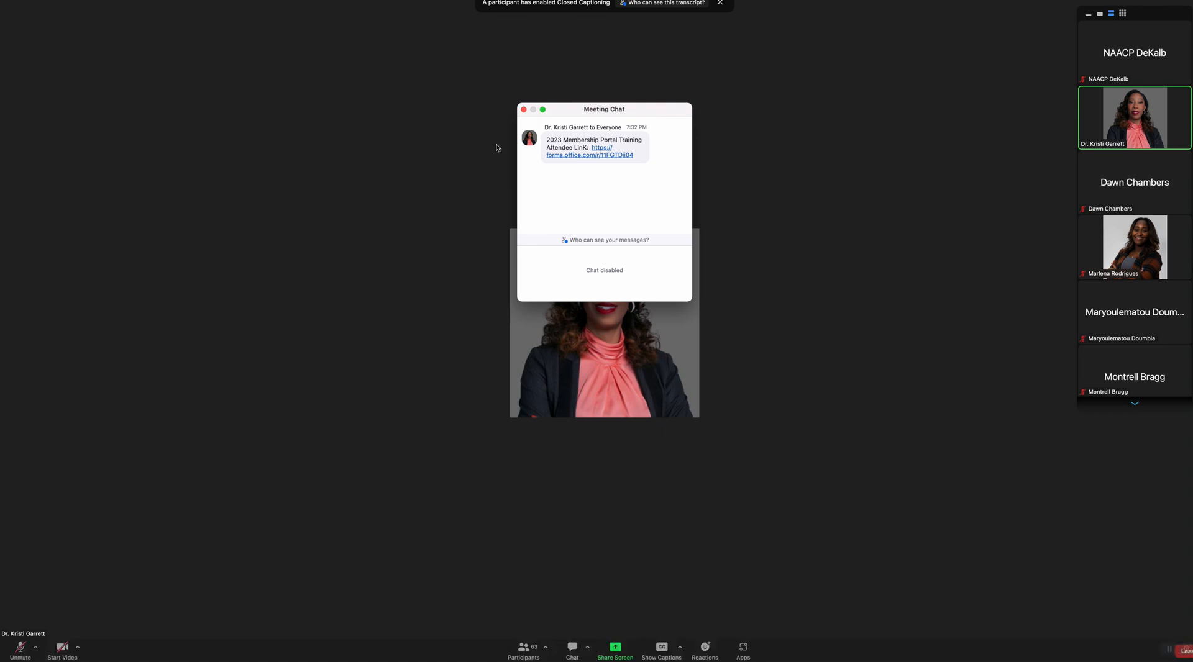
{"action": "left_click", "coordinate": [522, 110]}
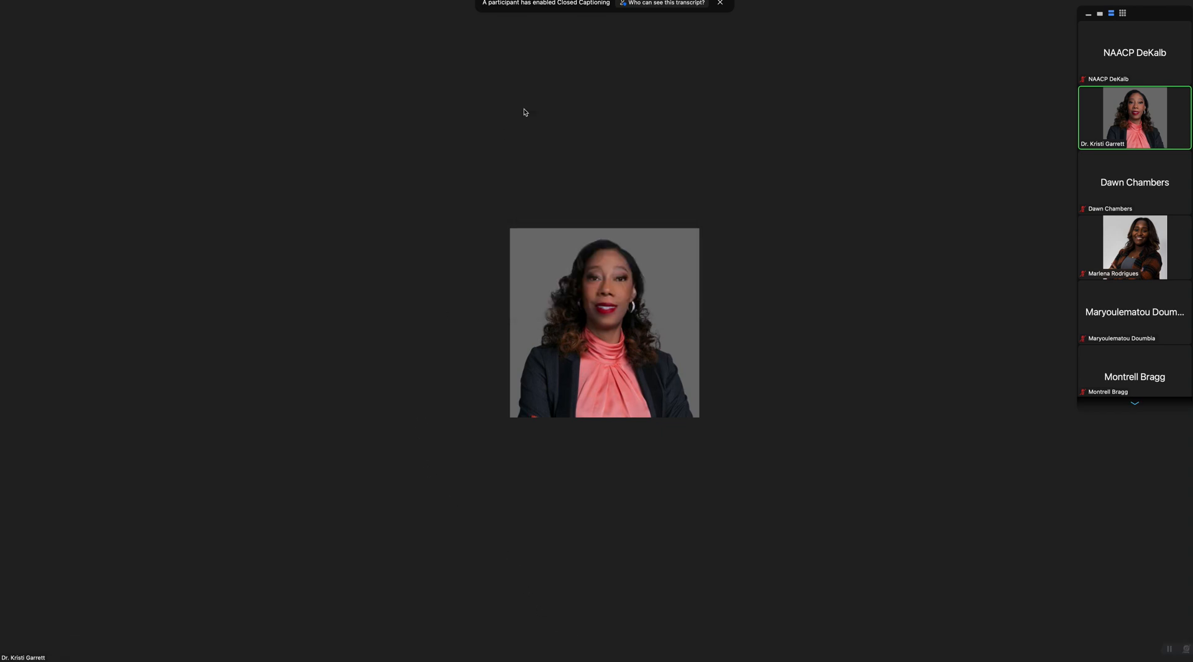